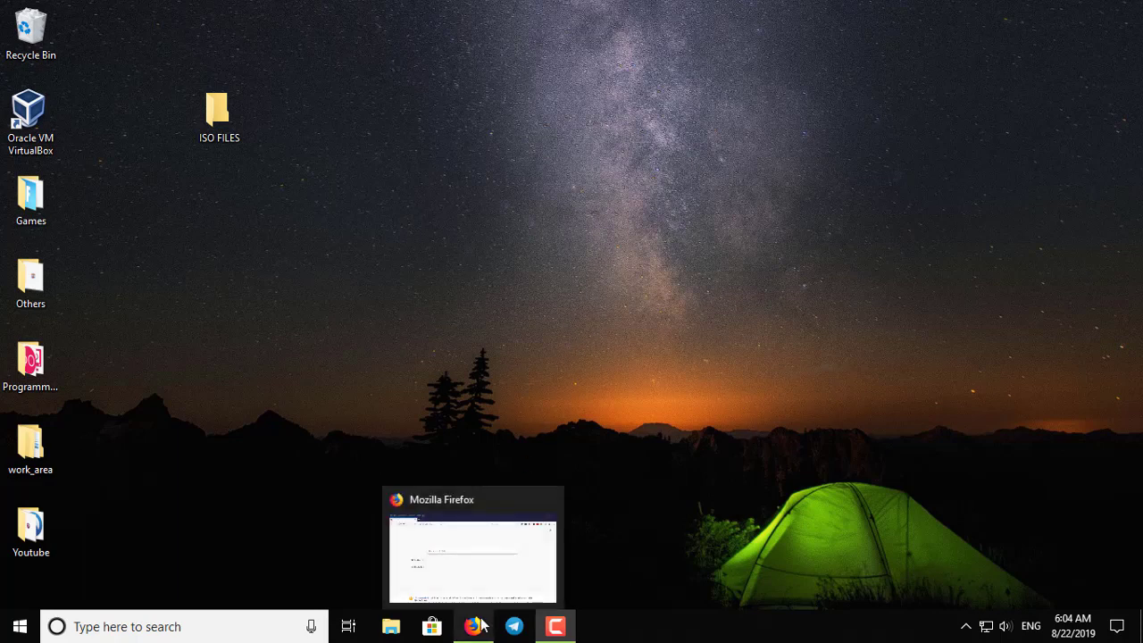
- Switch to Firefox, search the web for "download virtualbox" and open the Oracle VM VirtualBox Downloads page
{"action": "left_click", "coordinate": [32, 132]}
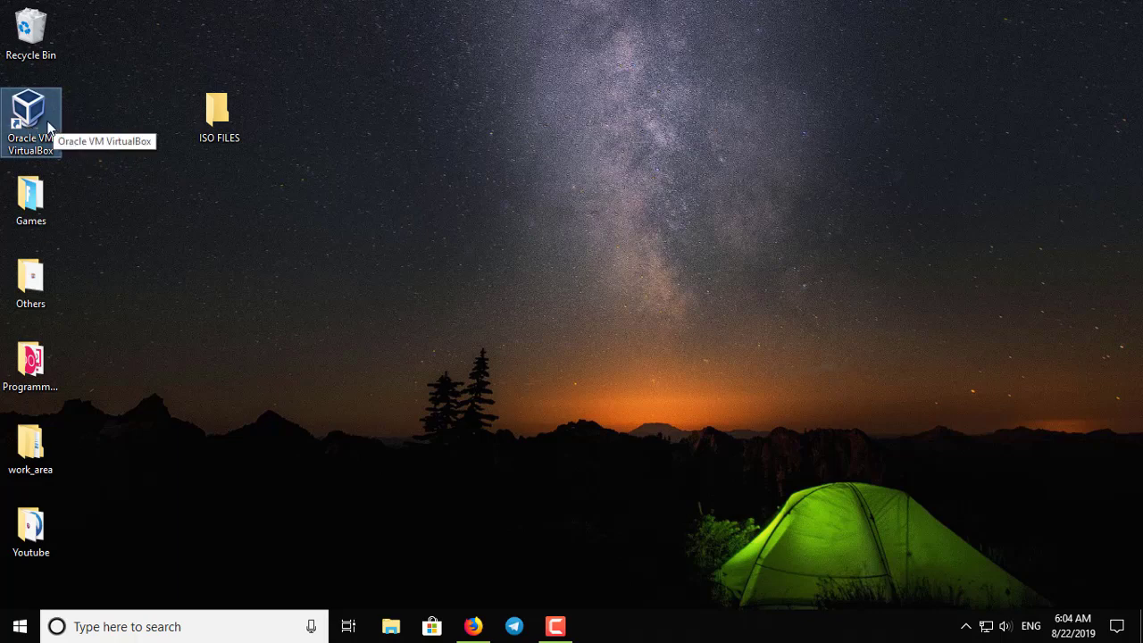
{"action": "left_click", "coordinate": [475, 616]}
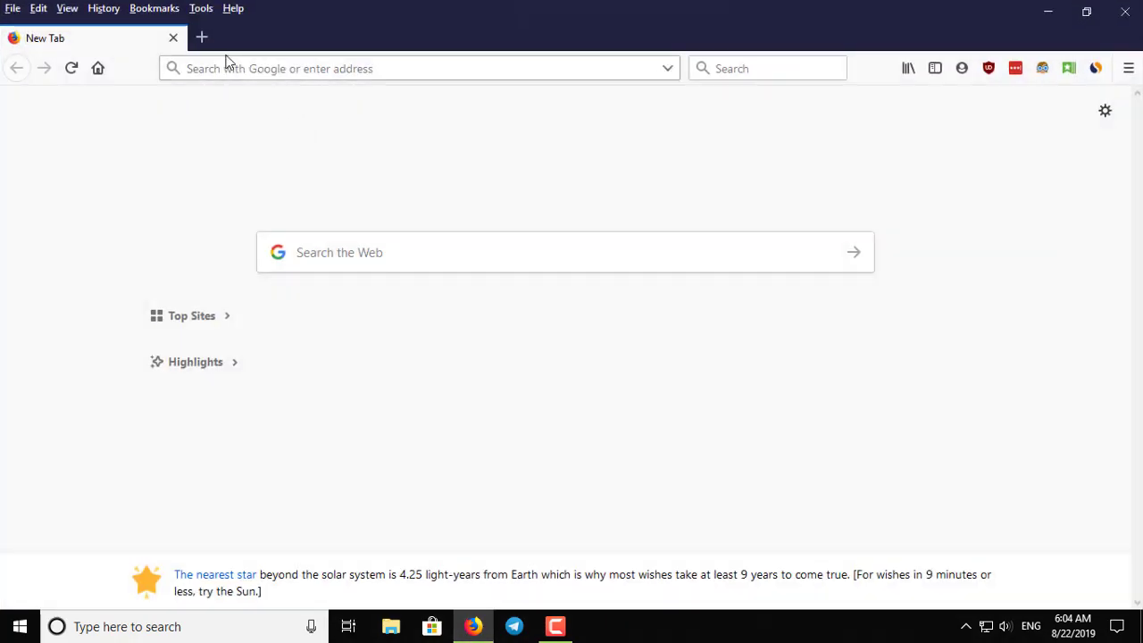
{"action": "left_click", "coordinate": [202, 36]}
{"action": "type", "text": "dow"}
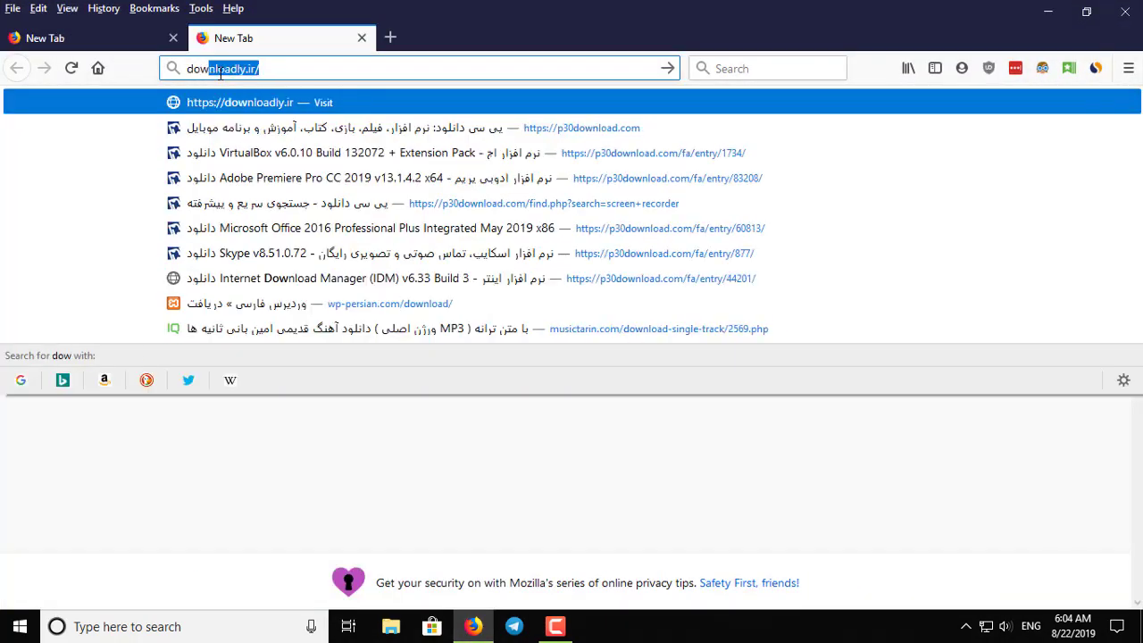
{"action": "type", "text": "nload virtula box"}
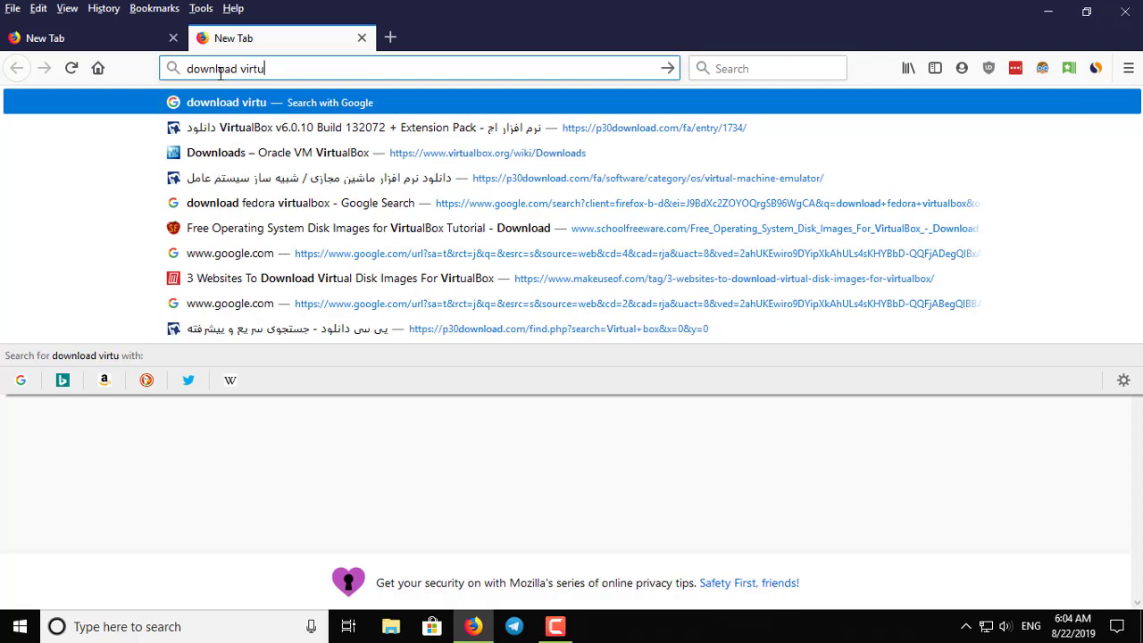
{"action": "key", "text": "Return"}
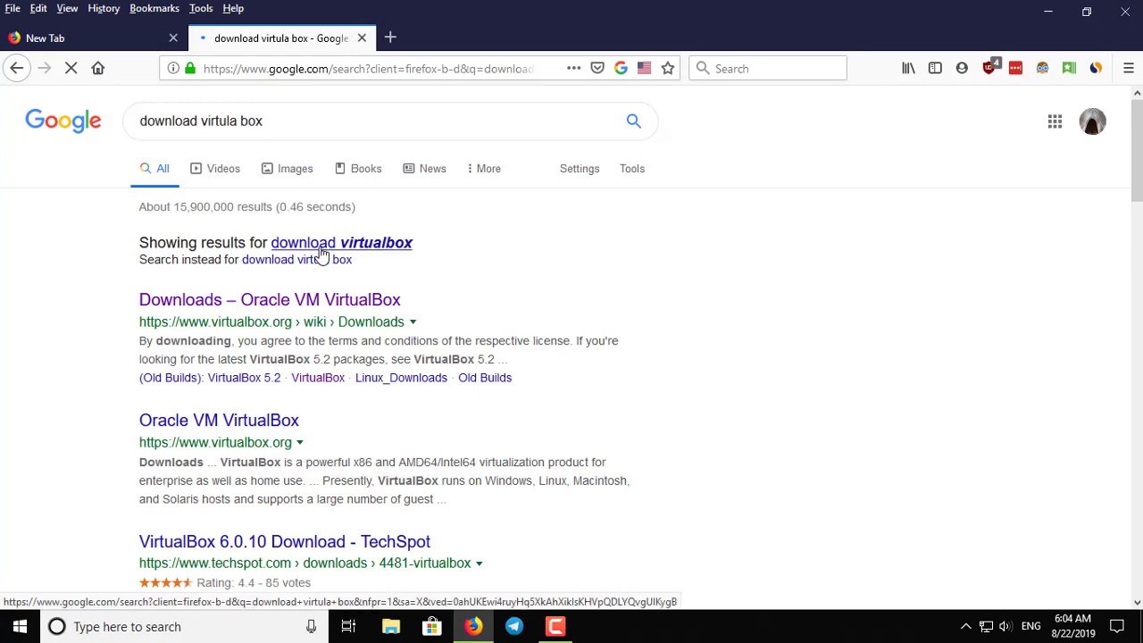
{"action": "left_click", "coordinate": [318, 245]}
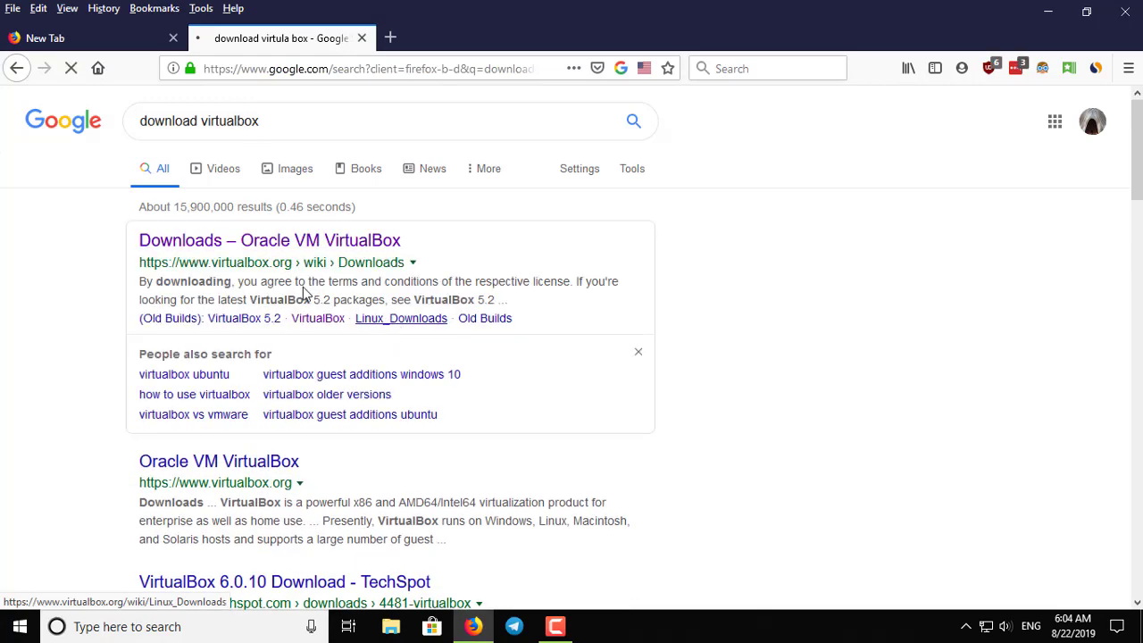
{"action": "left_click", "coordinate": [268, 241]}
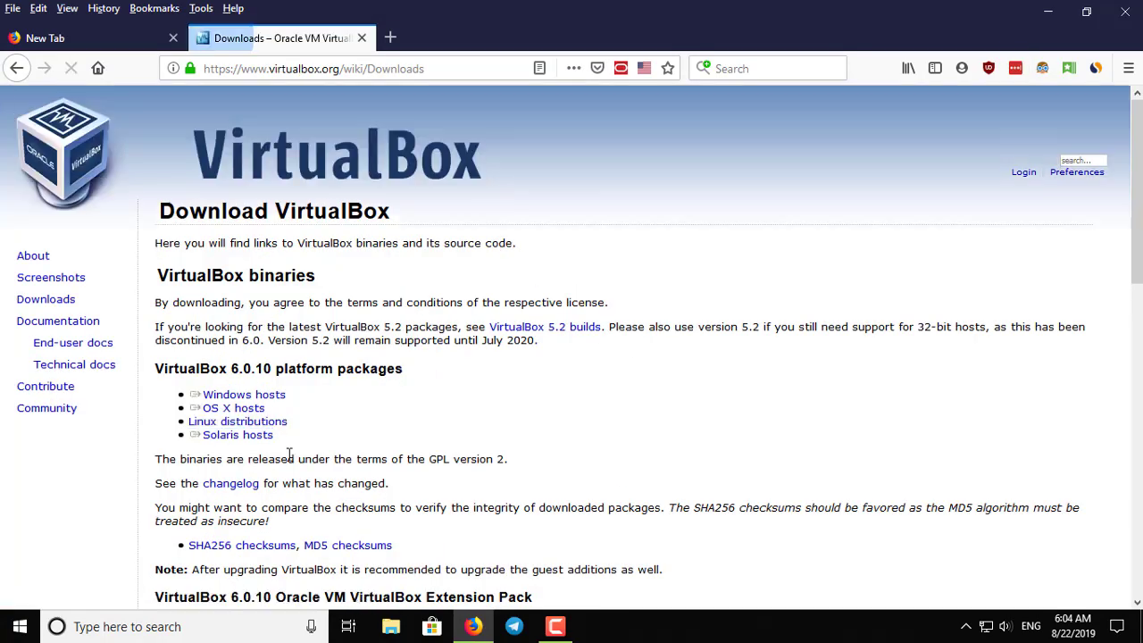
{"action": "left_click", "coordinate": [54, 300]}
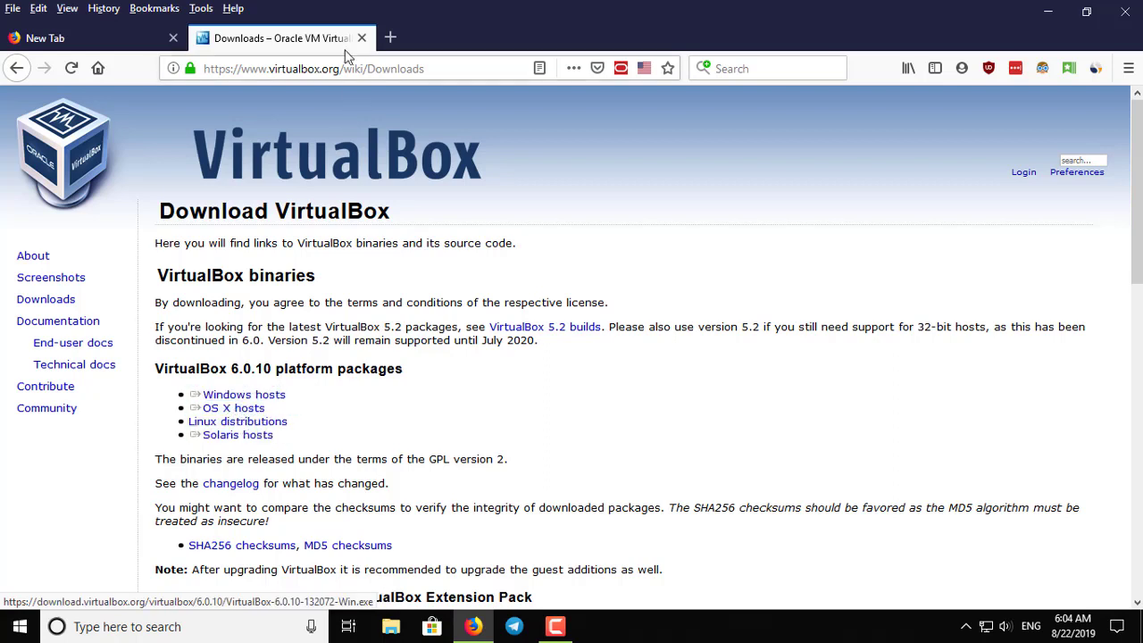
- Request the VirtualBox 6.0.10 Windows hosts package, cancel its download and close the browser
{"action": "left_click", "coordinate": [250, 398]}
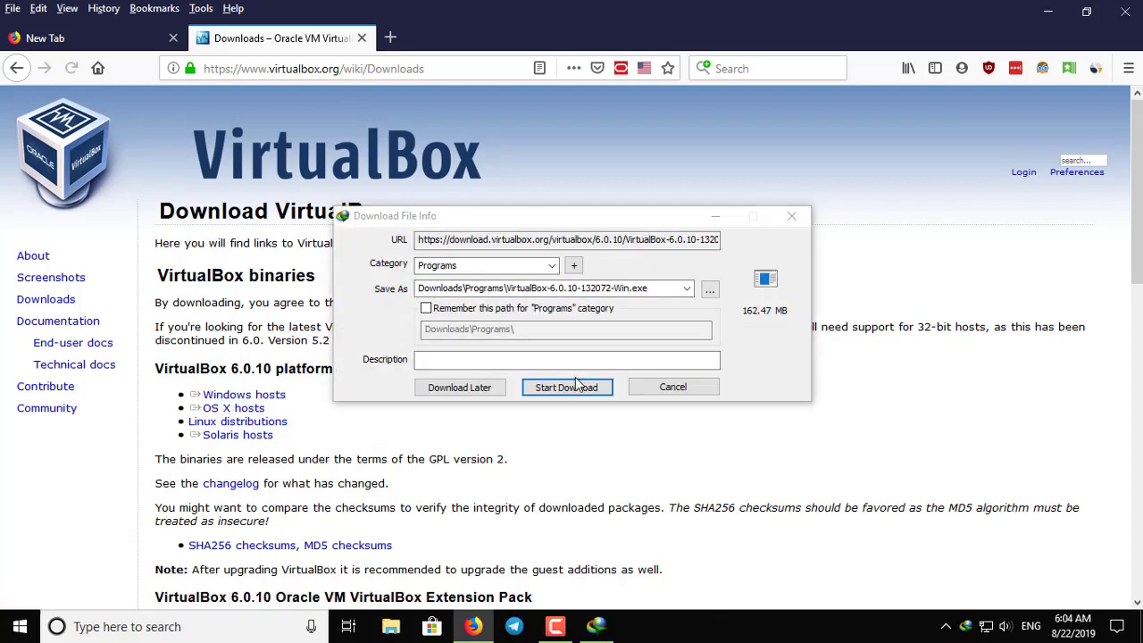
{"action": "left_click", "coordinate": [669, 386]}
{"action": "left_click", "coordinate": [613, 384]}
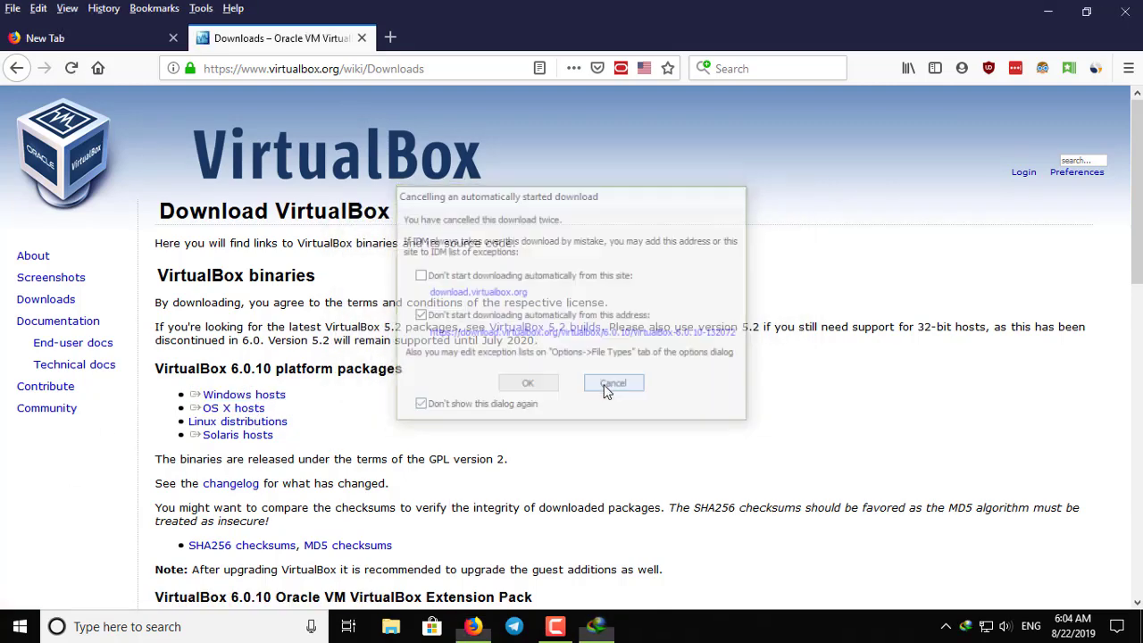
{"action": "left_click", "coordinate": [362, 39]}
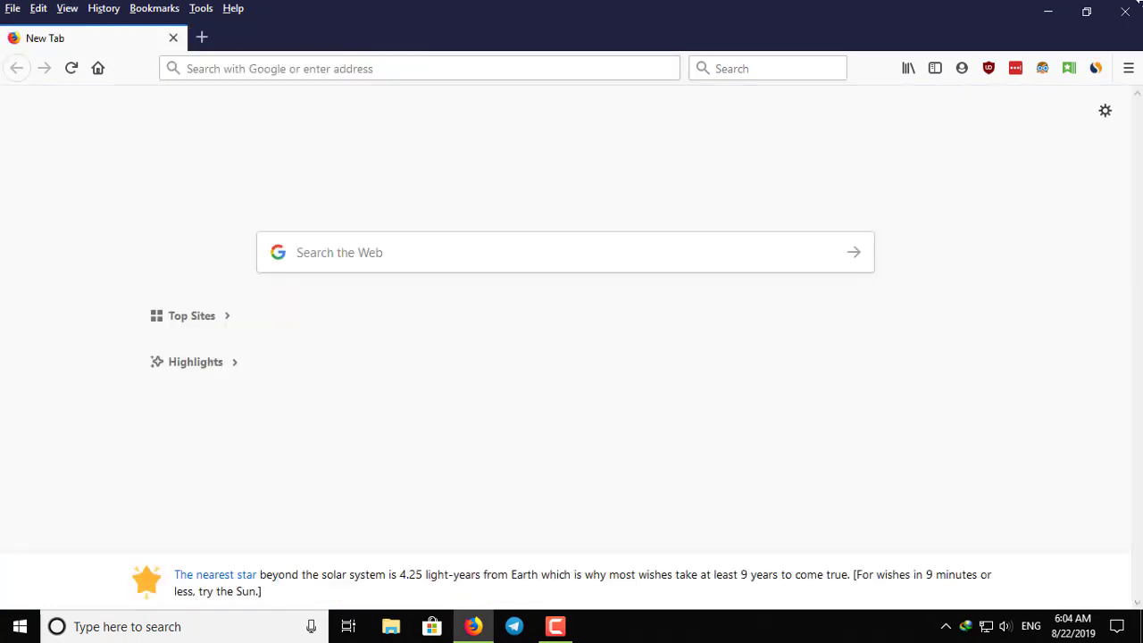
{"action": "left_click", "coordinate": [1125, 13]}
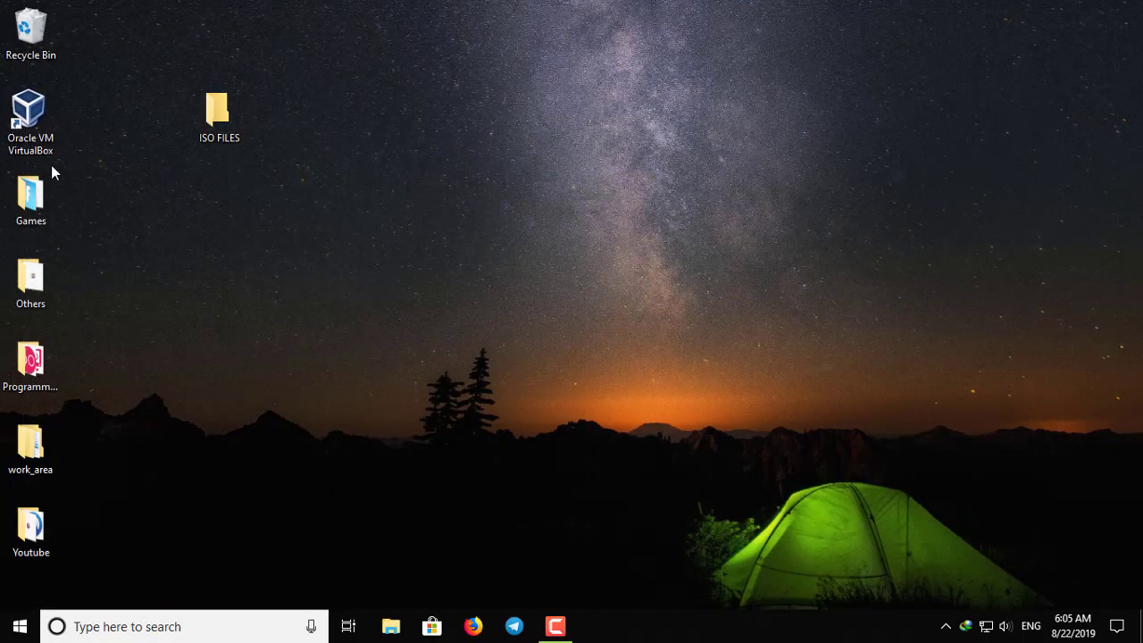
- Launch Oracle VM VirtualBox and reposition its manager window so it fits fully on the desktop
{"action": "double_click", "coordinate": [42, 127]}
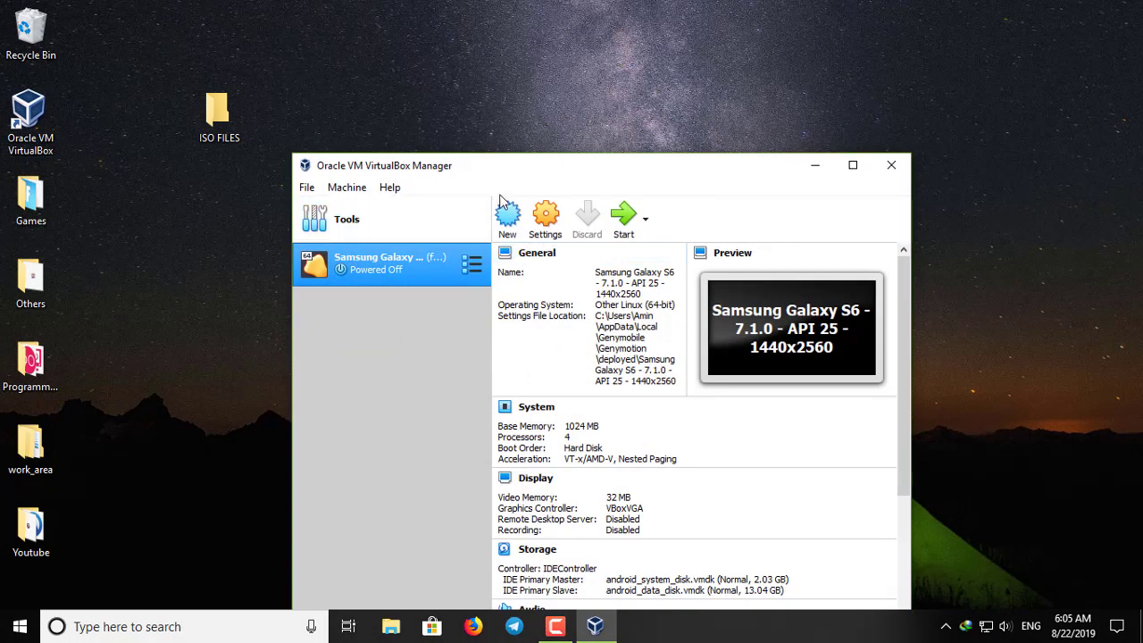
{"action": "left_click_drag", "start_coordinate": [488, 168], "coordinate": [625, 82]}
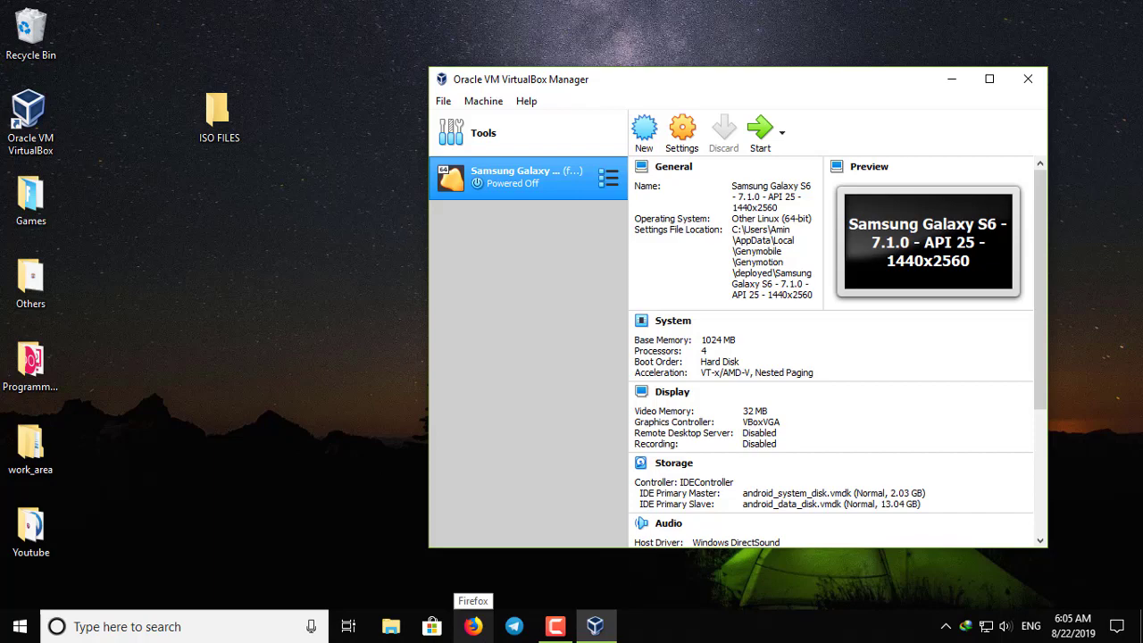
- Switch to Firefox, search the web for "download ubunto" and open the Ubuntu Desktop download page
{"action": "left_click", "coordinate": [473, 626]}
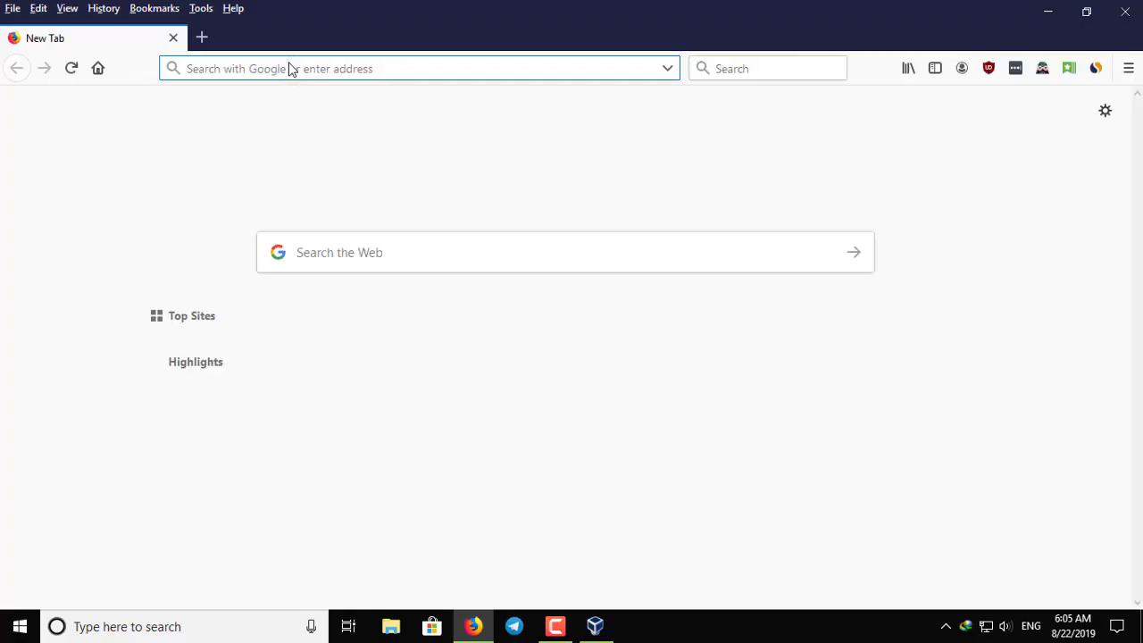
{"action": "left_click", "coordinate": [805, 73]}
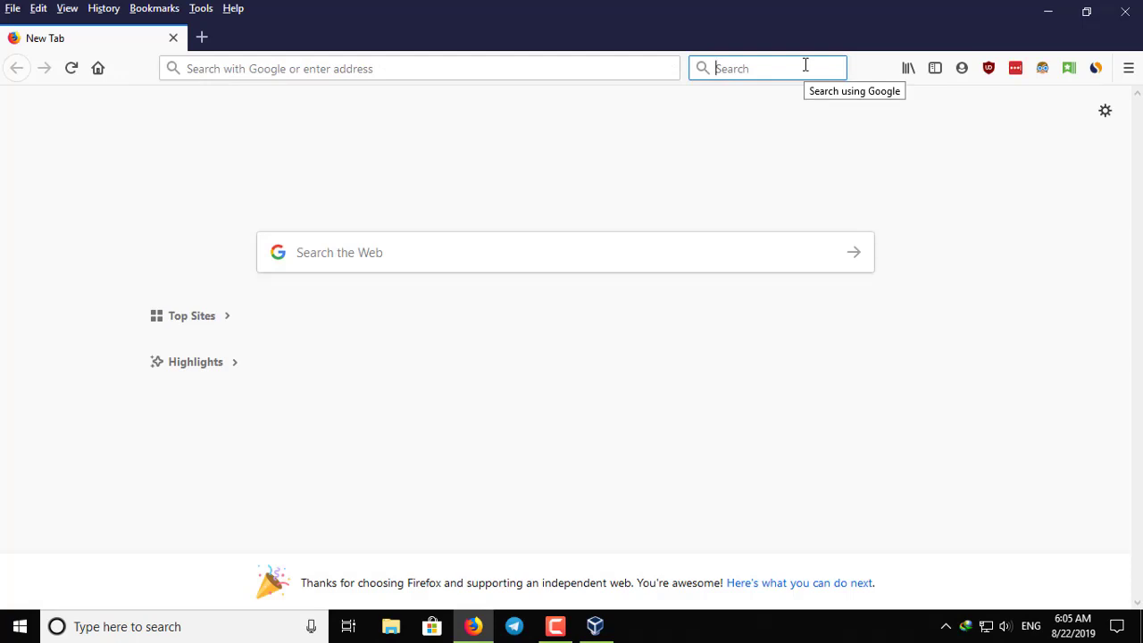
{"action": "type", "text": "download"}
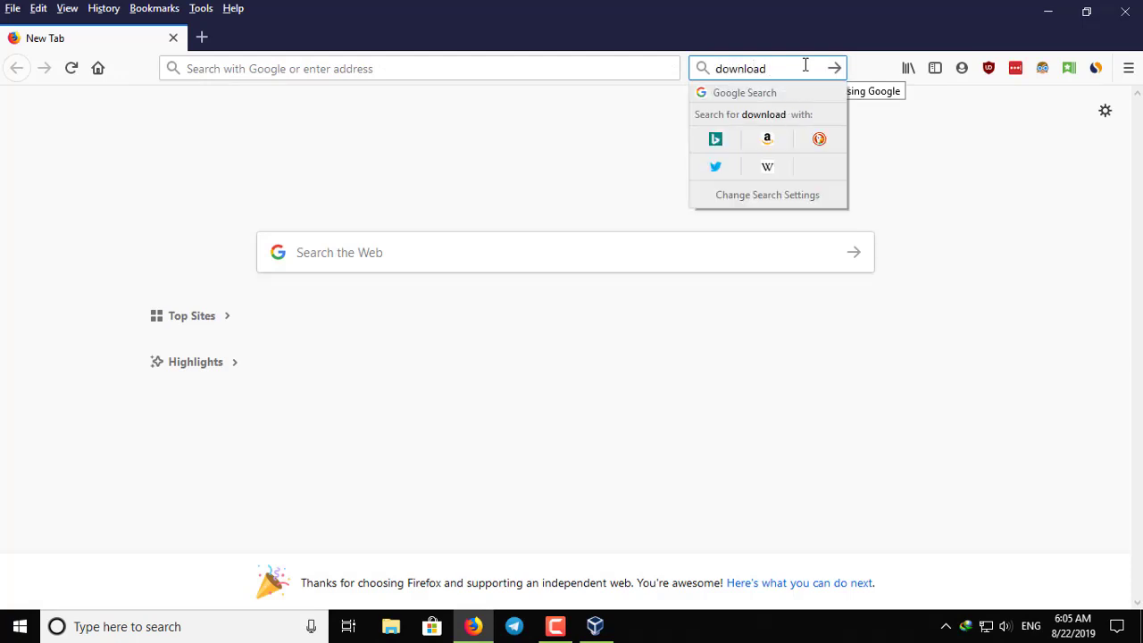
{"action": "type", "text": " ubunto"}
{"action": "key", "text": "Return"}
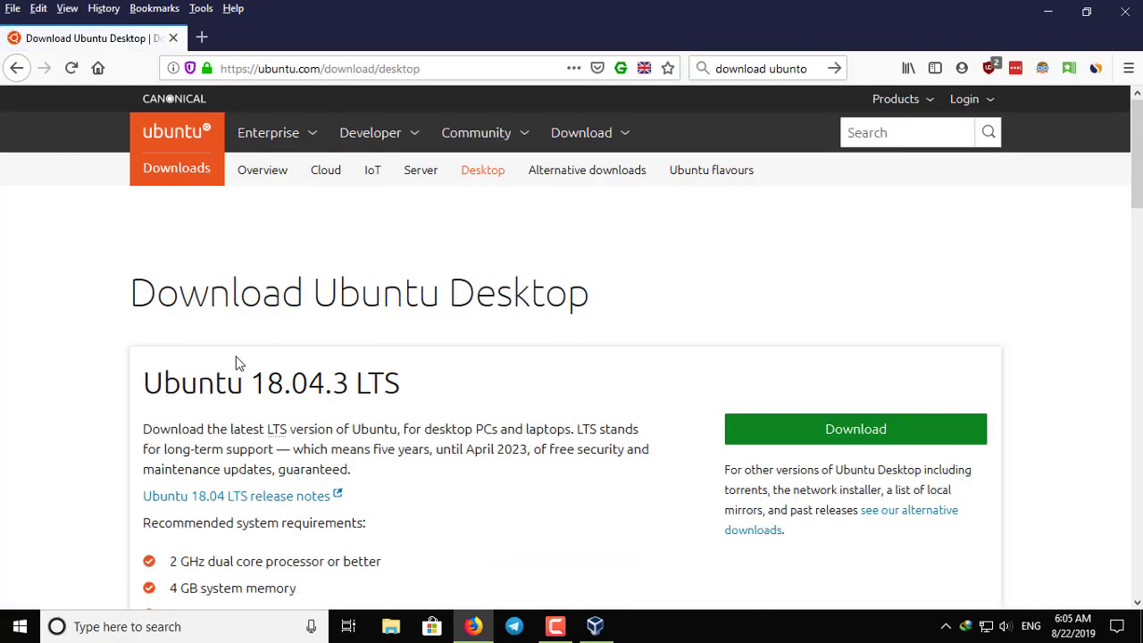
- Examine the Ubuntu 18.04.3 LTS release name, its support description and the recommended system requirements
{"action": "left_click_drag", "start_coordinate": [164, 381], "coordinate": [415, 388]}
{"action": "left_click", "coordinate": [259, 389]}
{"action": "left_click_drag", "start_coordinate": [345, 399], "coordinate": [431, 394]}
{"action": "left_click", "coordinate": [469, 427]}
{"action": "scroll", "coordinate": [435, 438], "scroll_direction": "down", "scroll_amount": 2}
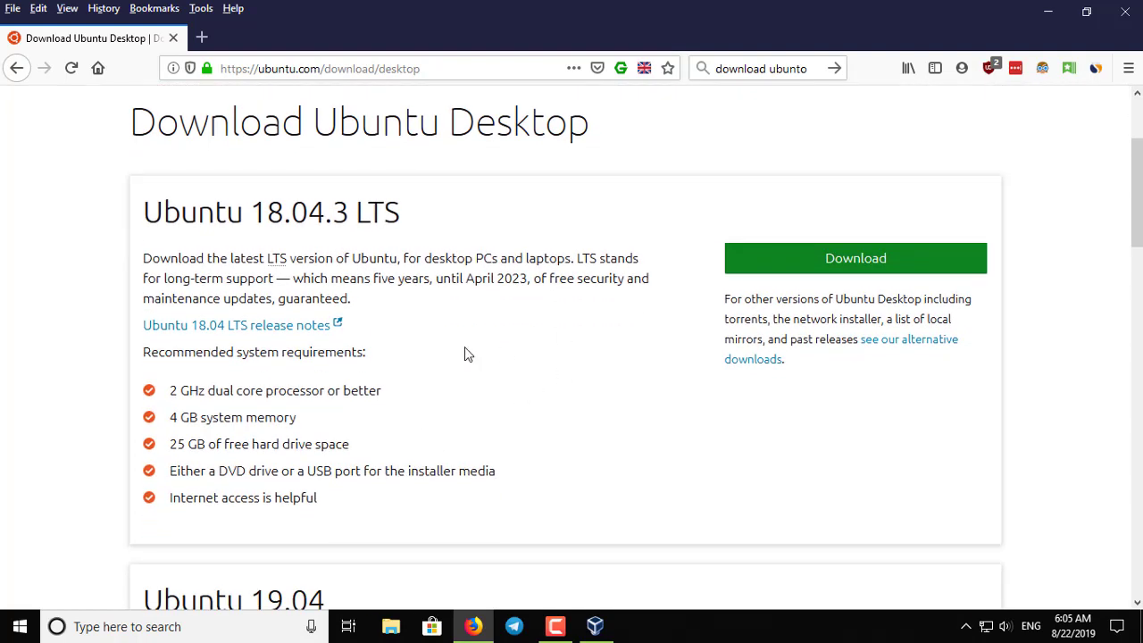
{"action": "left_click_drag", "start_coordinate": [361, 213], "coordinate": [446, 217]}
{"action": "left_click", "coordinate": [396, 241]}
{"action": "left_click_drag", "start_coordinate": [295, 278], "coordinate": [409, 284]}
{"action": "left_click", "coordinate": [413, 308]}
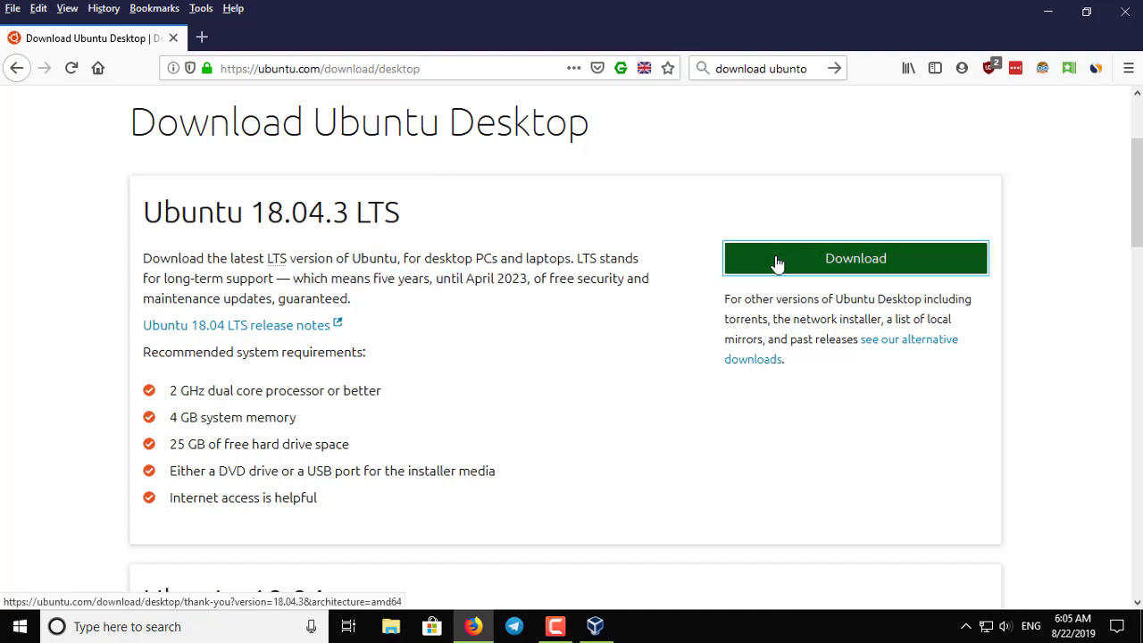
- Request the Ubuntu 18.04.3 LTS desktop image, cancel its download and close the browser
{"action": "left_click", "coordinate": [852, 266]}
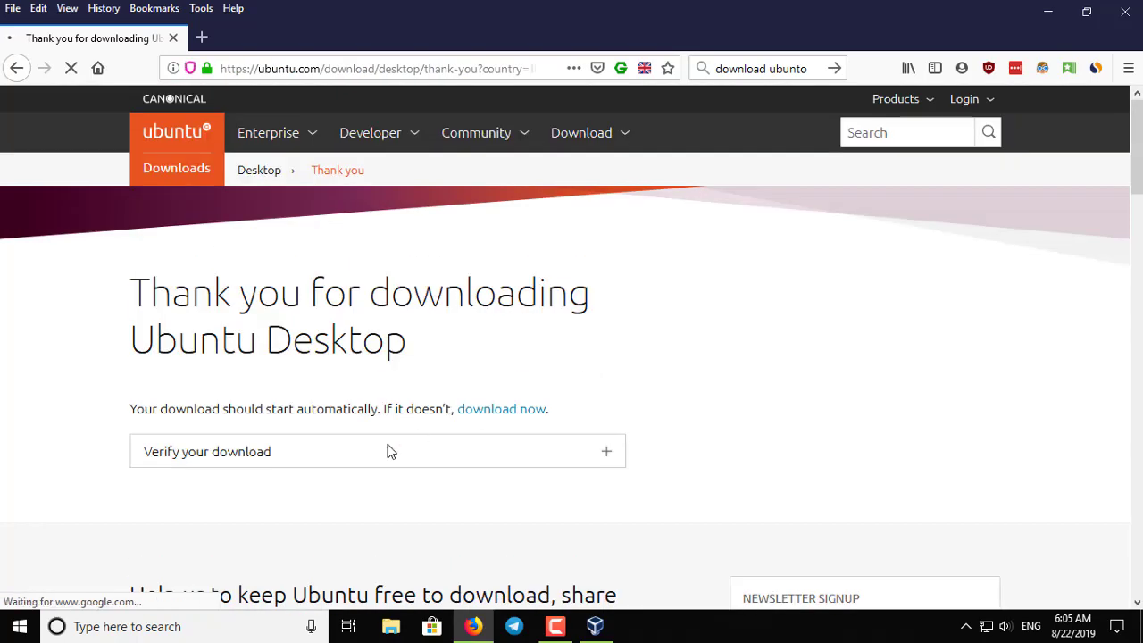
{"action": "scroll", "coordinate": [423, 487], "scroll_direction": "down", "scroll_amount": 3}
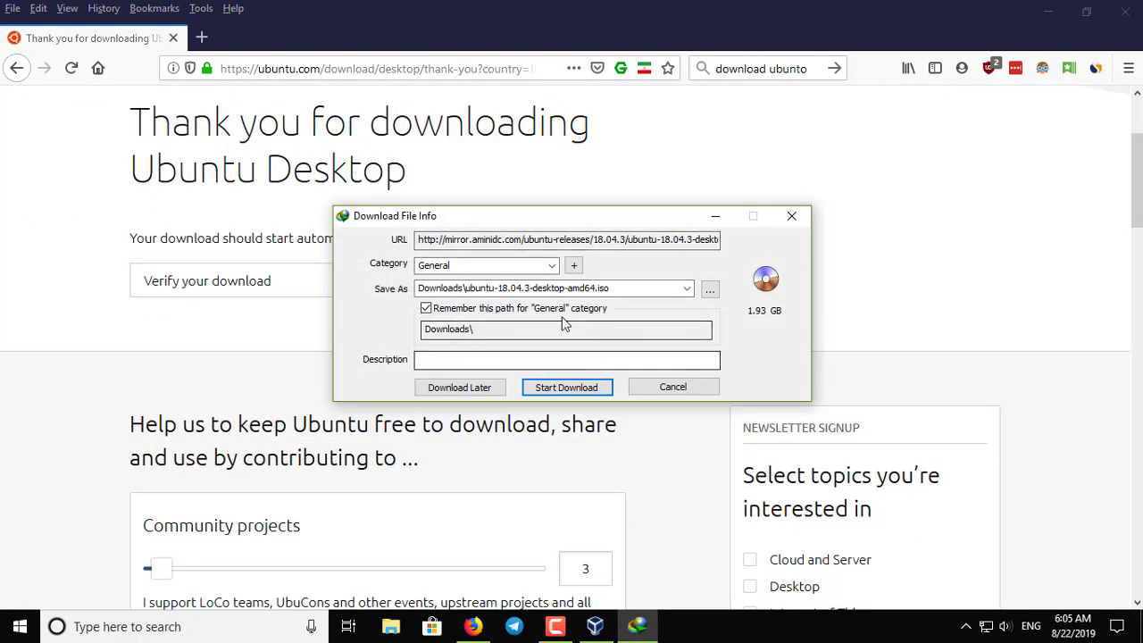
{"action": "left_click", "coordinate": [701, 389]}
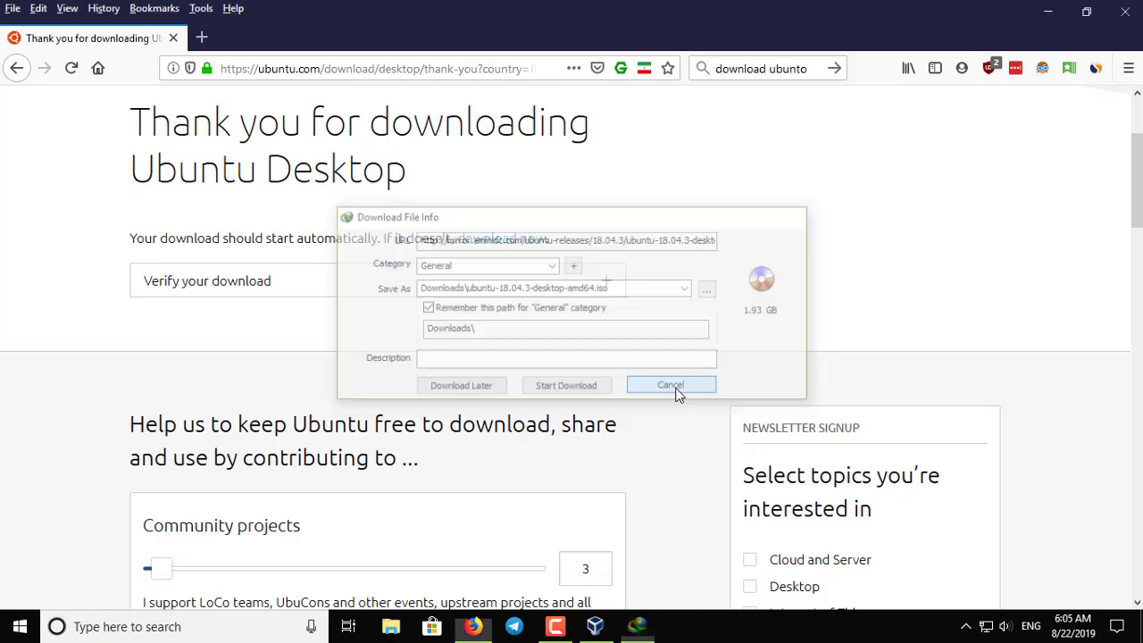
{"action": "left_click", "coordinate": [1126, 12]}
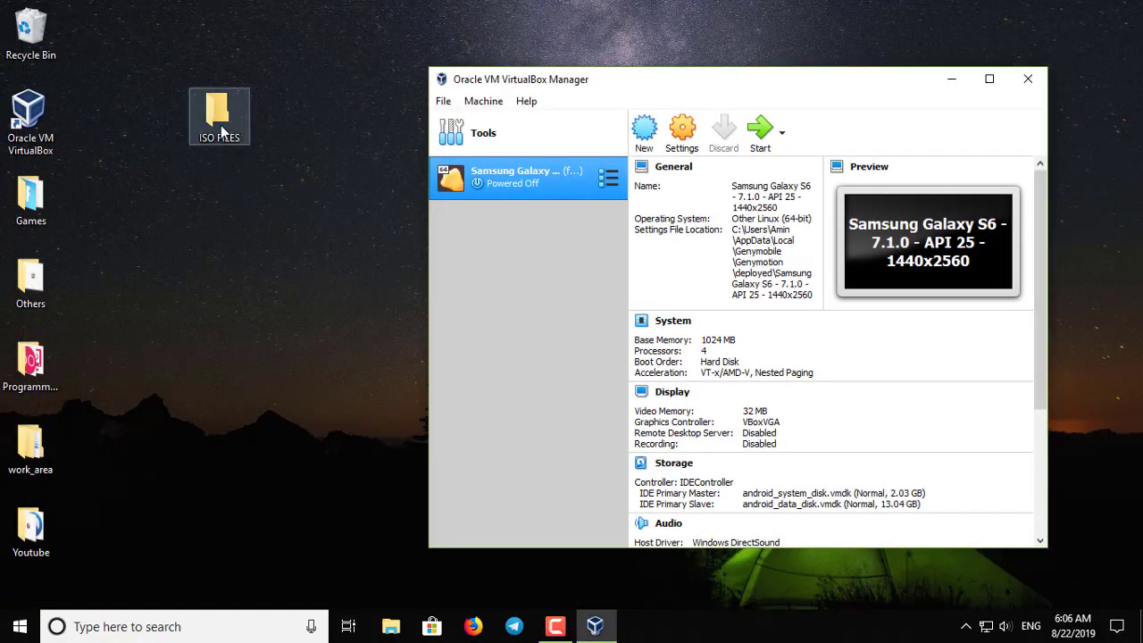
- Check the ISO FILES desktop folder for the ubuntu-18.04.3-desktop-amd64.iso image and close the folder
{"action": "double_click", "coordinate": [218, 117]}
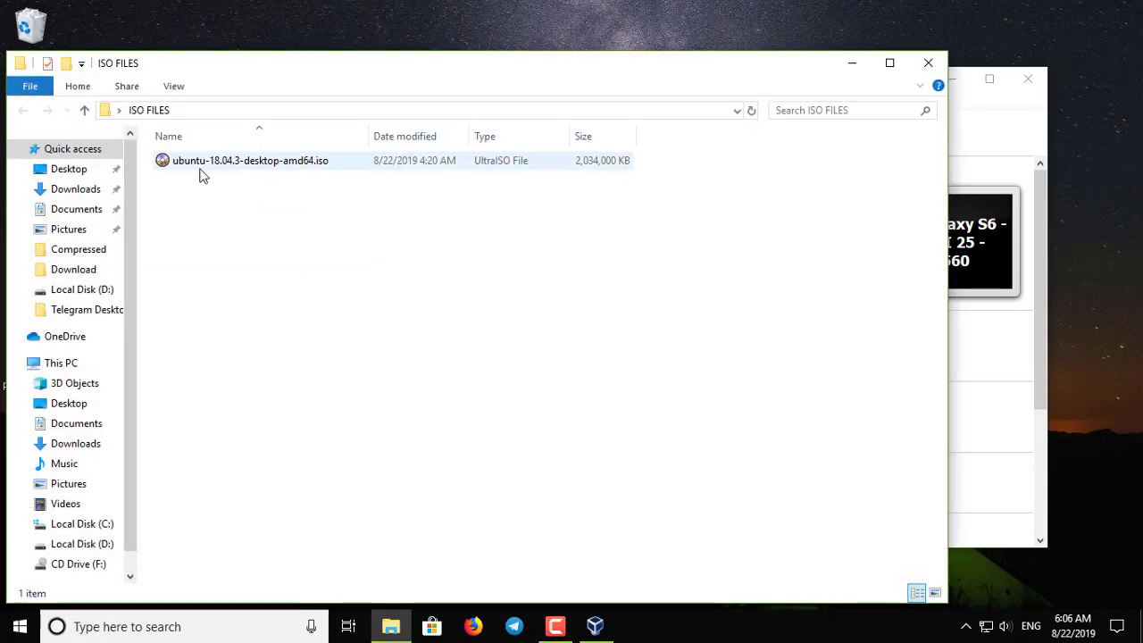
{"action": "left_click", "coordinate": [202, 166]}
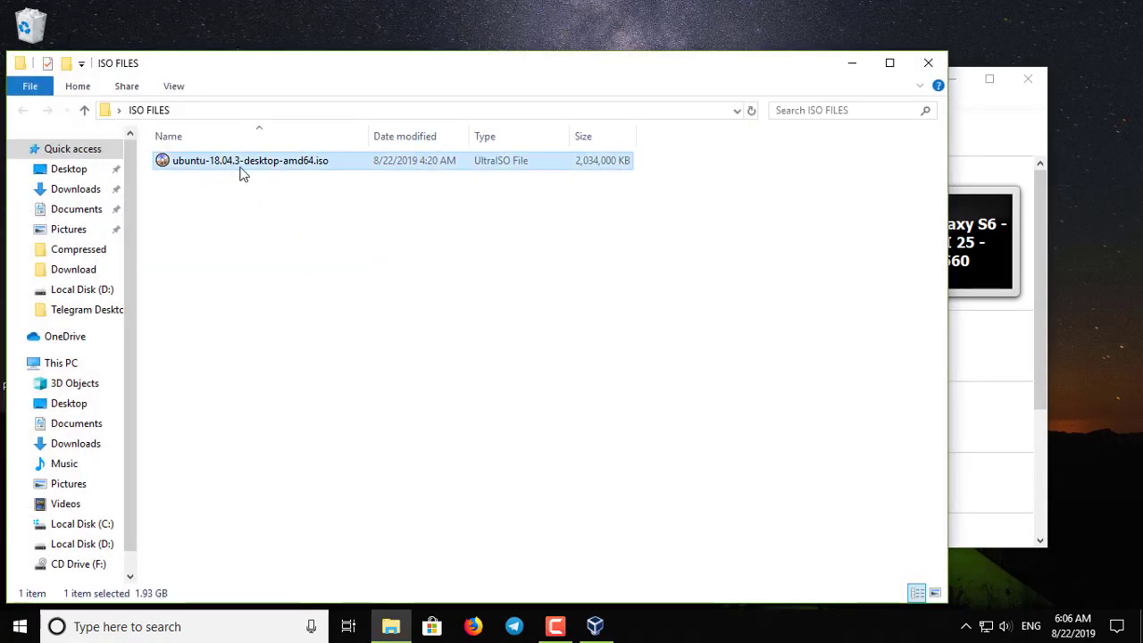
{"action": "left_click", "coordinate": [927, 64]}
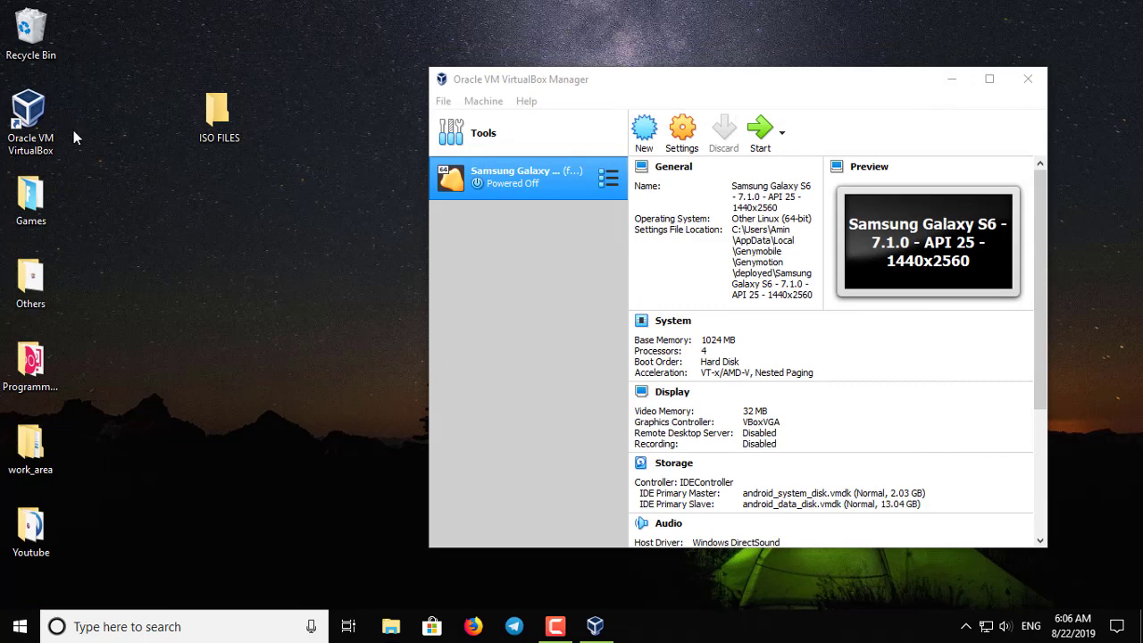
{"action": "left_click", "coordinate": [514, 308]}
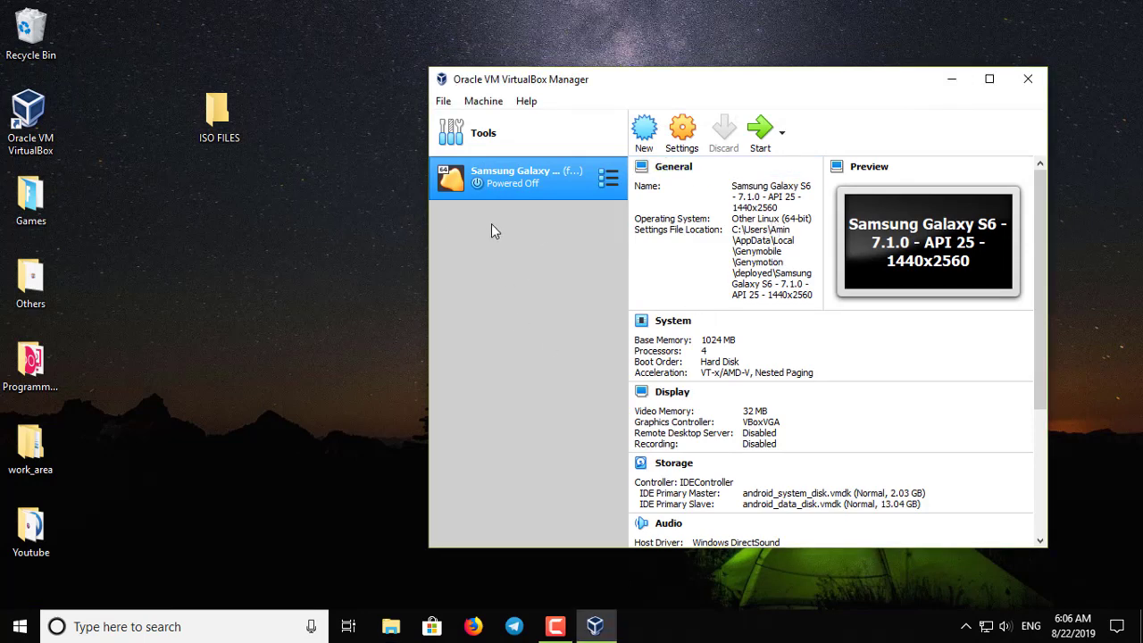
{"action": "left_click", "coordinate": [219, 112]}
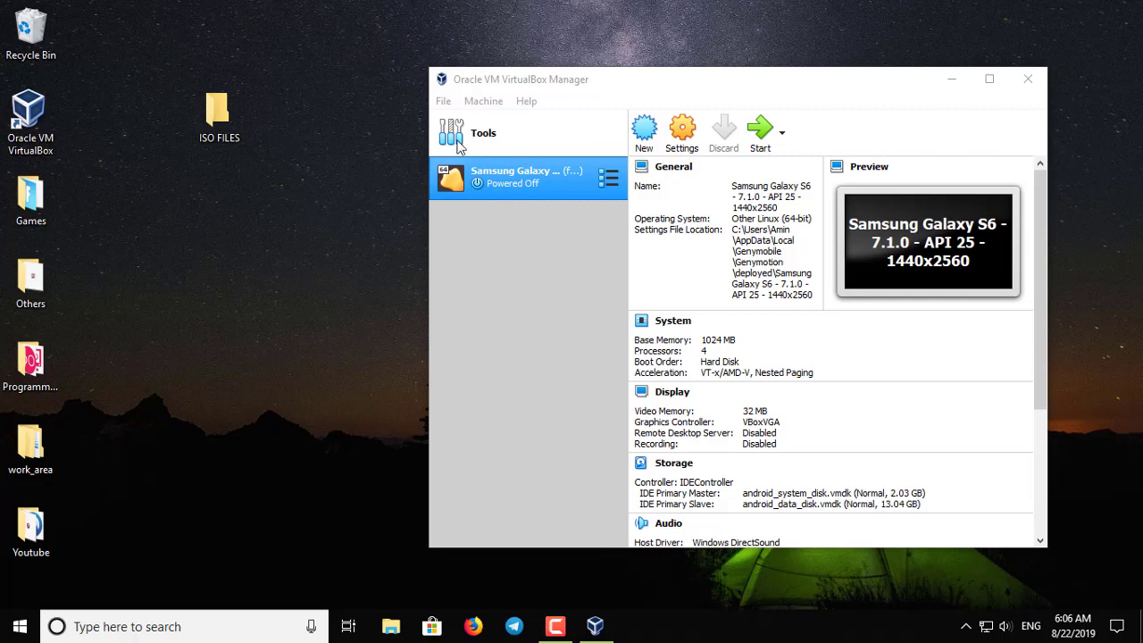
{"action": "left_click", "coordinate": [447, 102]}
{"action": "left_click", "coordinate": [446, 102]}
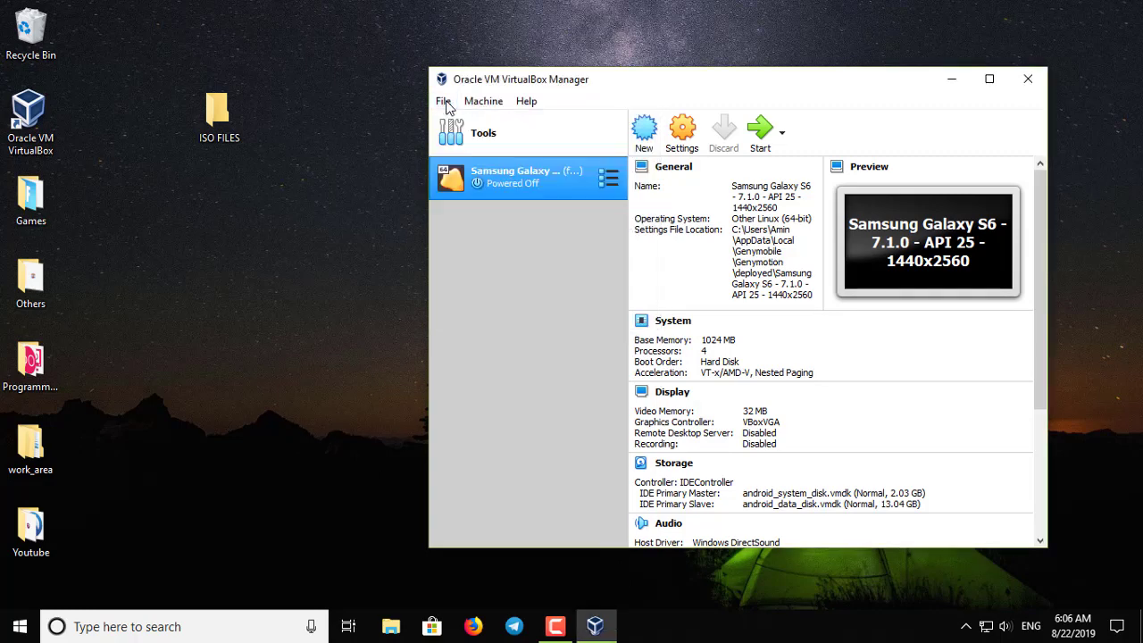
- Start creating a new virtual machine in Oracle VM VirtualBox Manager and name it "My Ubuntu"
{"action": "left_click", "coordinate": [646, 135]}
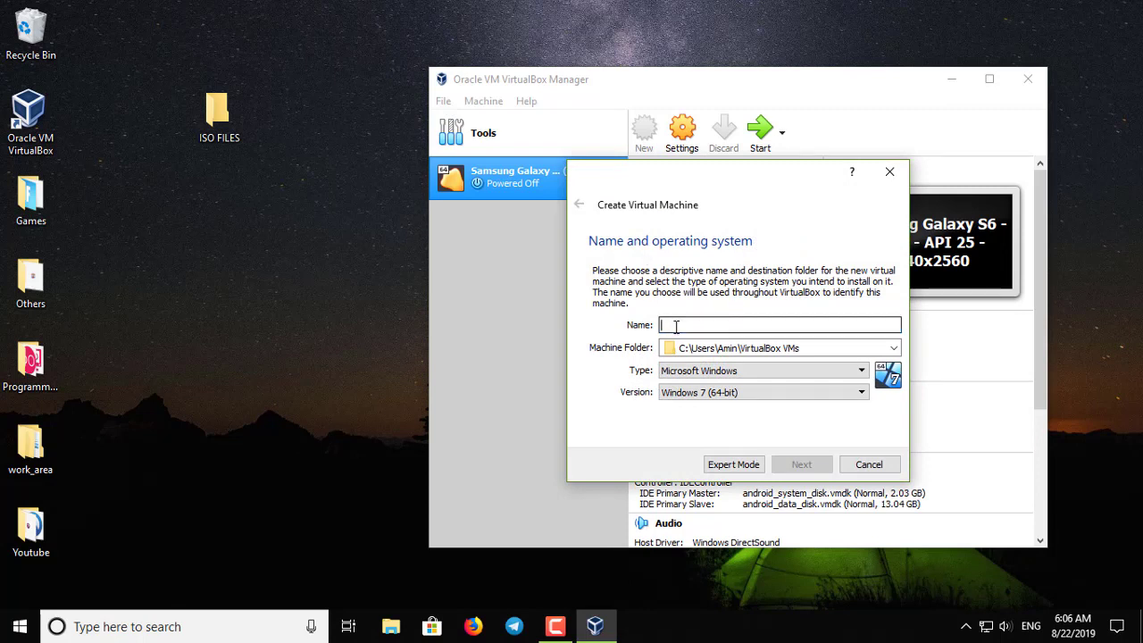
{"action": "type", "text": "Ub"}
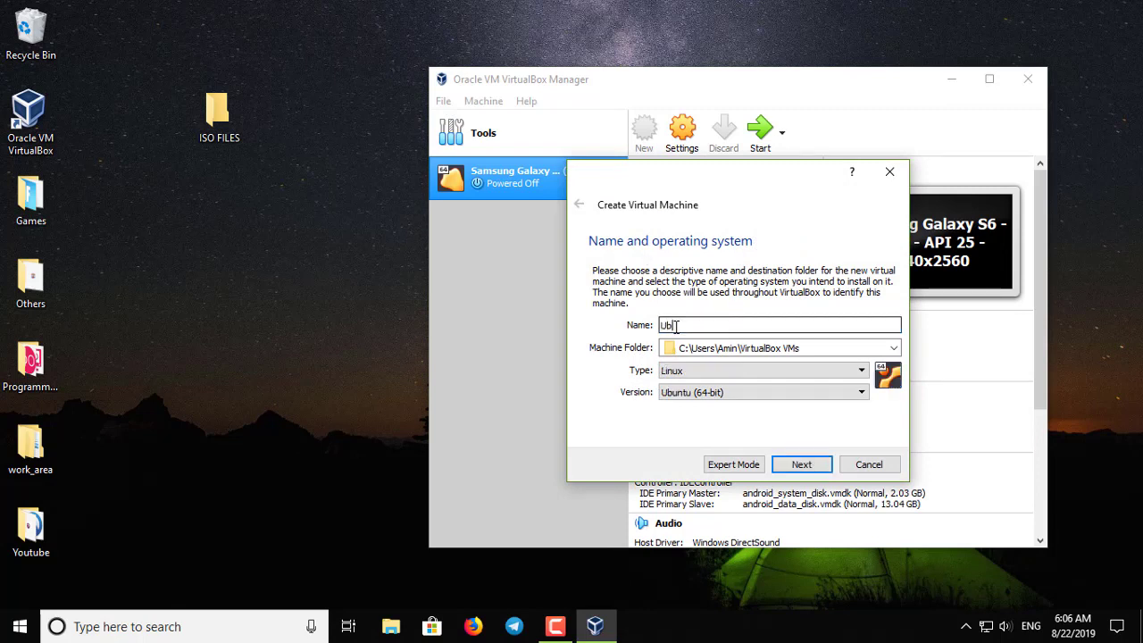
{"action": "type", "text": "untu"}
{"action": "key", "text": "Home"}
{"action": "type", "text": "MM"}
{"action": "key", "text": "BackSpace"}
{"action": "type", "text": "\\"}
{"action": "key", "text": "BackSpace"}
{"action": "type", "text": "y"}
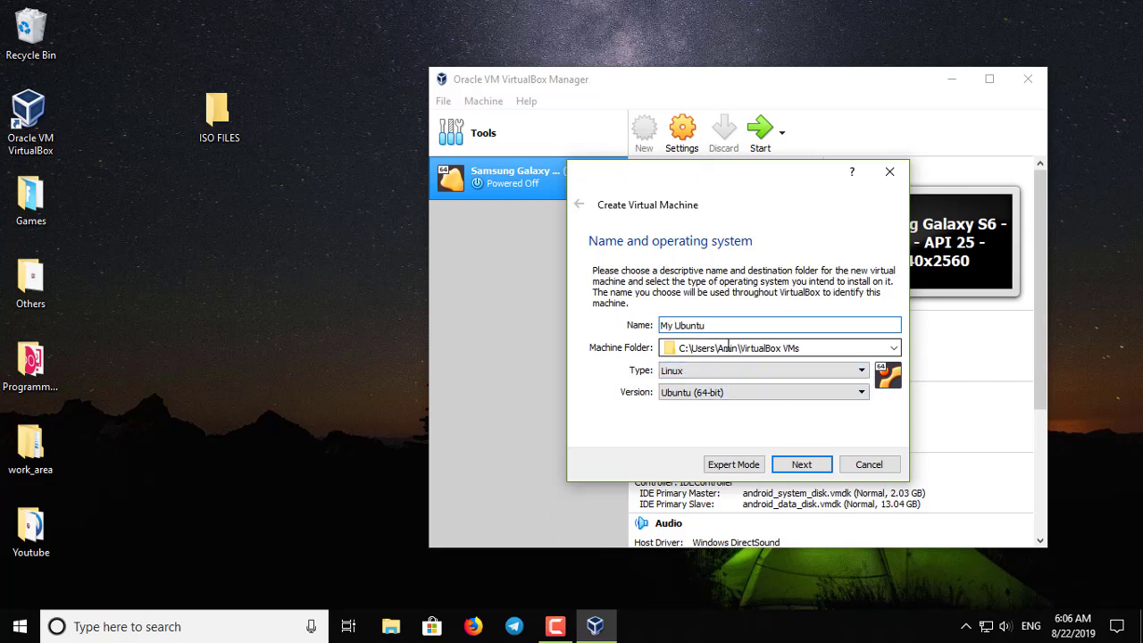
{"action": "left_click_drag", "start_coordinate": [735, 349], "coordinate": [702, 349]}
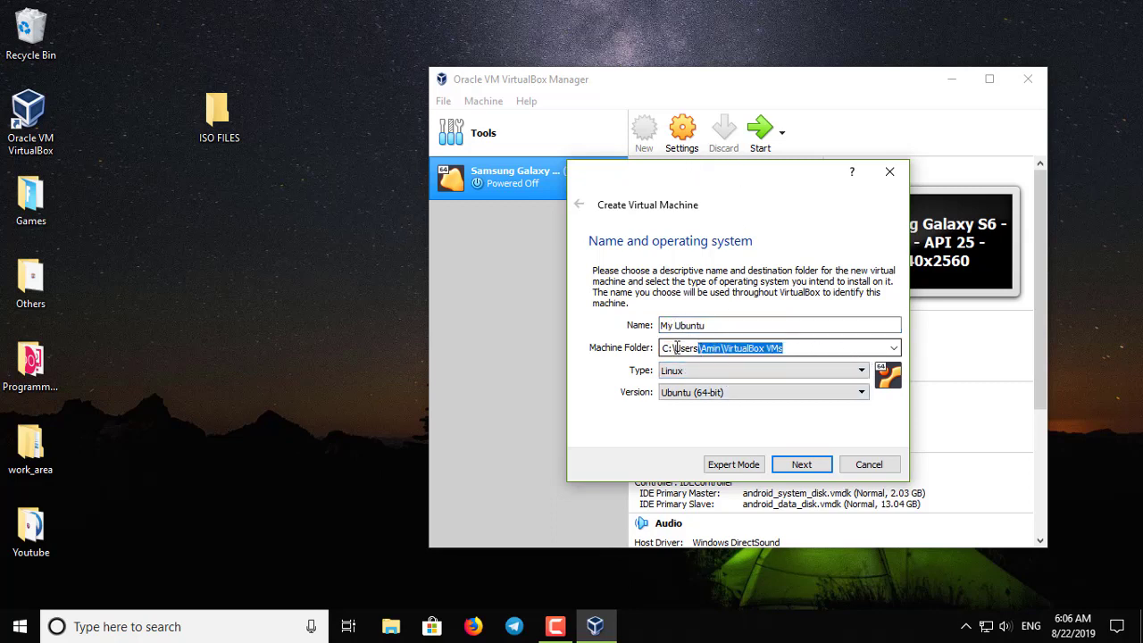
{"action": "left_click", "coordinate": [677, 347]}
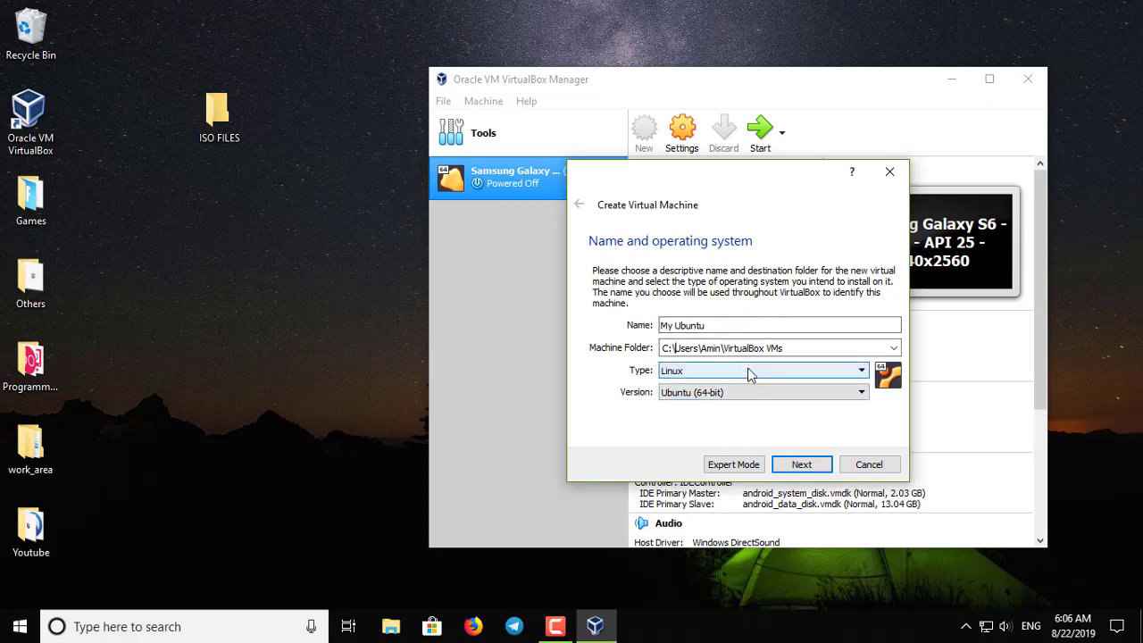
- Set the new virtual machine's type to Linux and its version to Ubuntu (64-bit), and continue to the memory size
{"action": "left_click", "coordinate": [783, 373]}
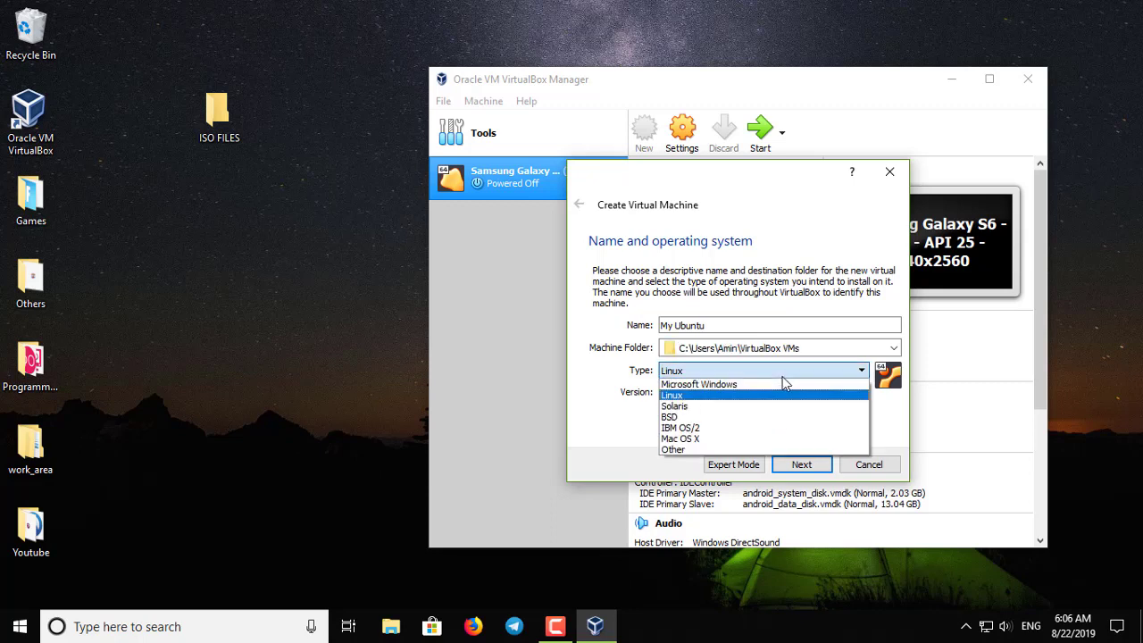
{"action": "left_click", "coordinate": [661, 308]}
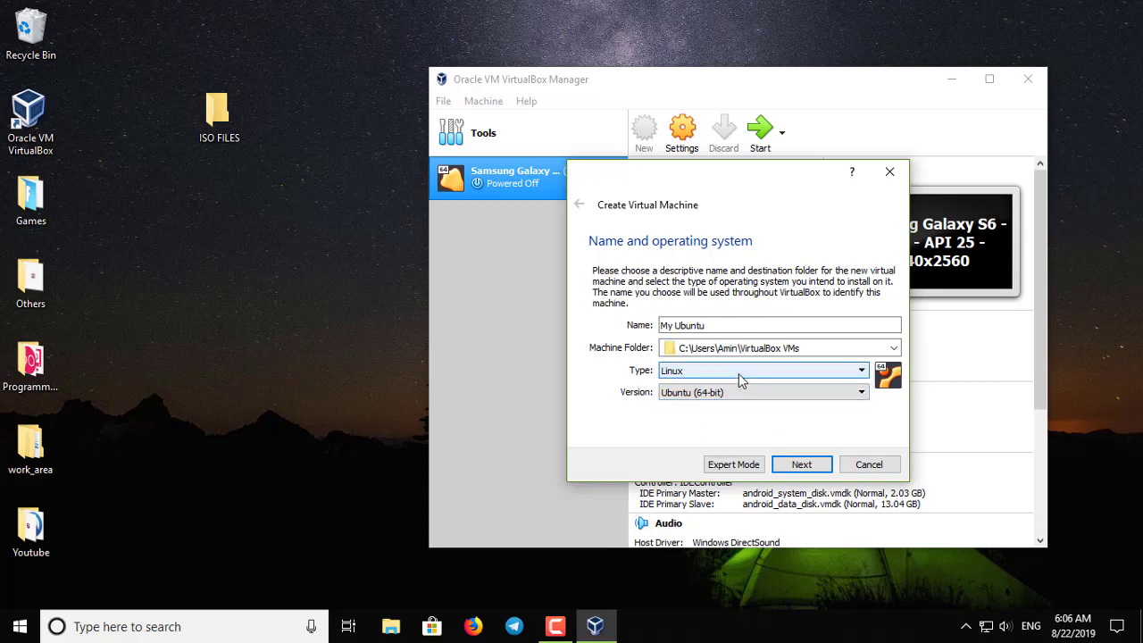
{"action": "left_click", "coordinate": [756, 375]}
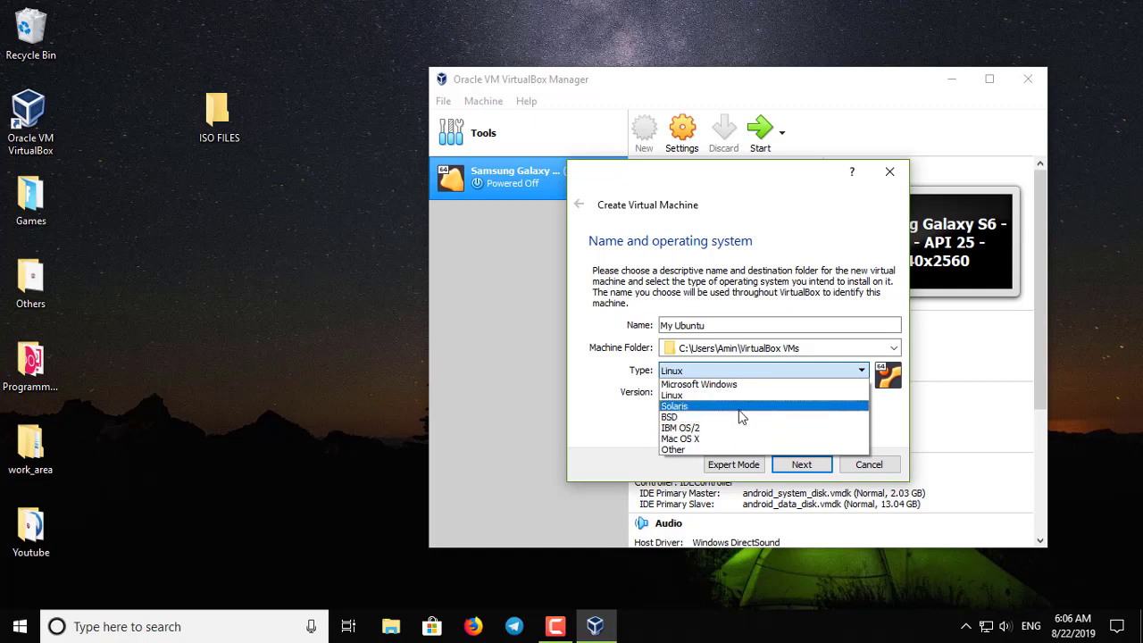
{"action": "left_click", "coordinate": [685, 396]}
{"action": "left_click", "coordinate": [685, 392]}
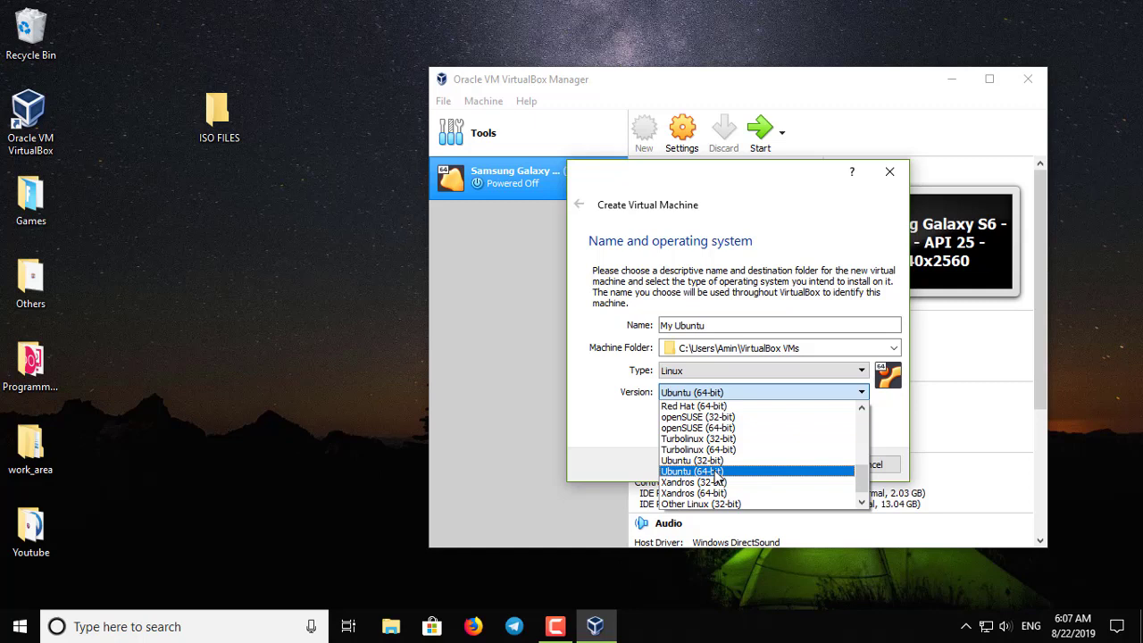
{"action": "left_click", "coordinate": [716, 473]}
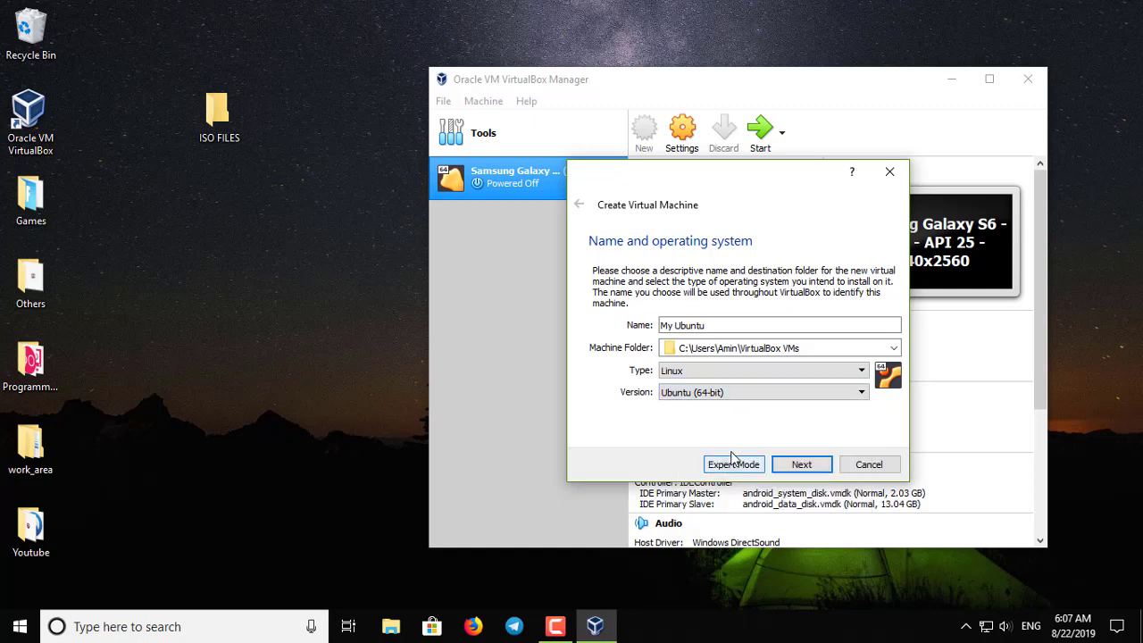
{"action": "left_click", "coordinate": [786, 466]}
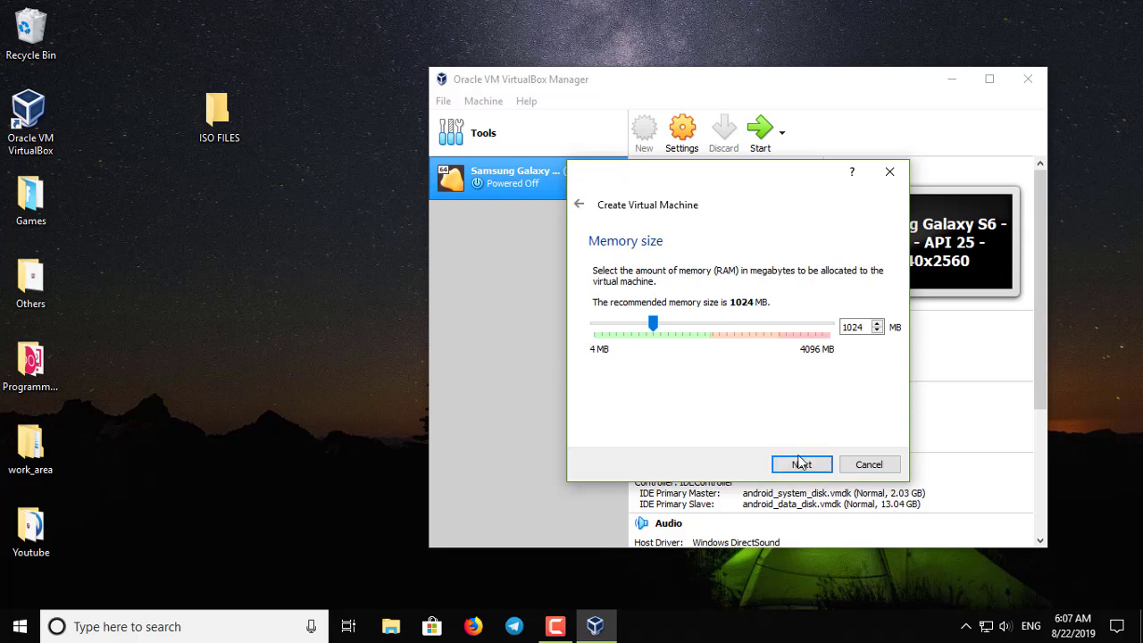
- Accept 1024 MB of memory and choose to create a virtual hard disk now
{"action": "left_click", "coordinate": [802, 465]}
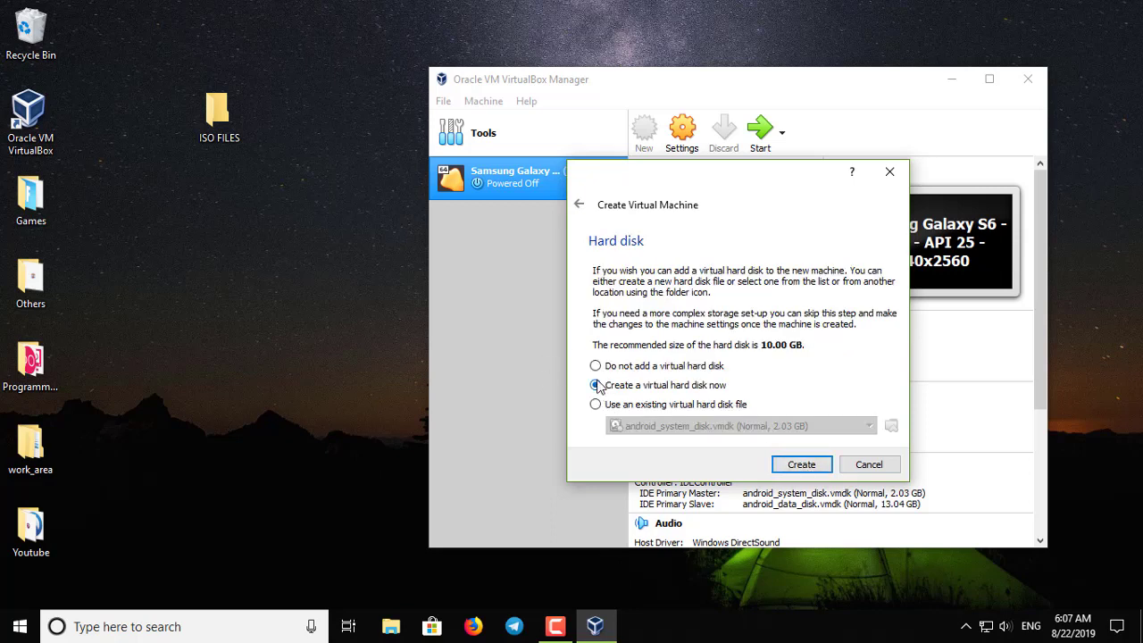
{"action": "left_click", "coordinate": [799, 464]}
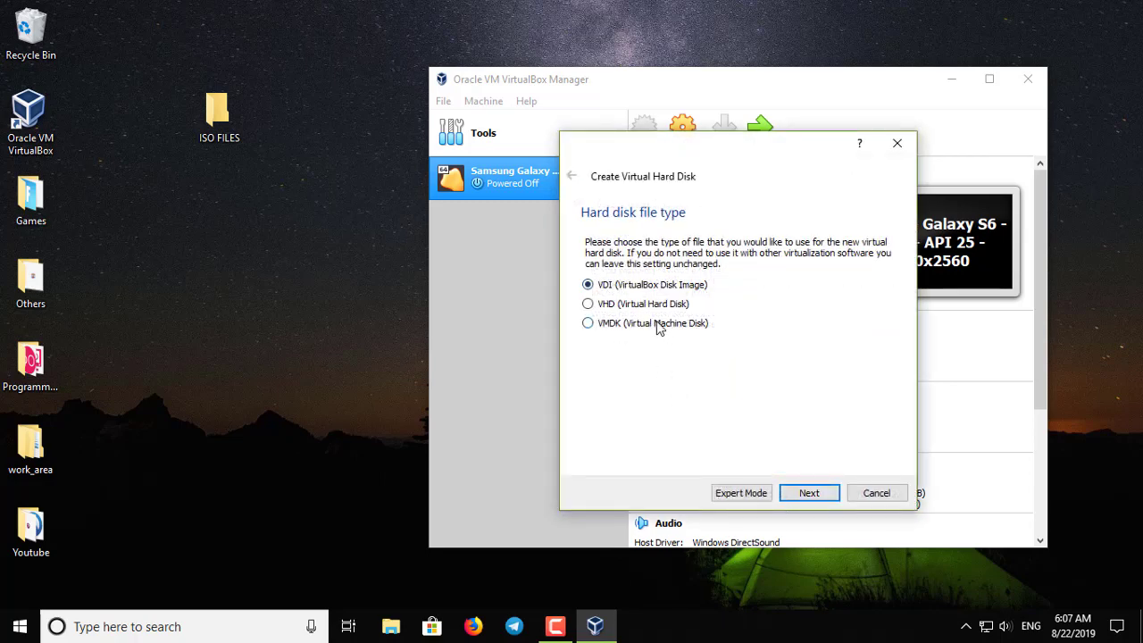
- Make the virtual hard disk a VDI (VirtualBox Disk Image) with dynamically allocated storage
{"action": "left_click", "coordinate": [806, 494]}
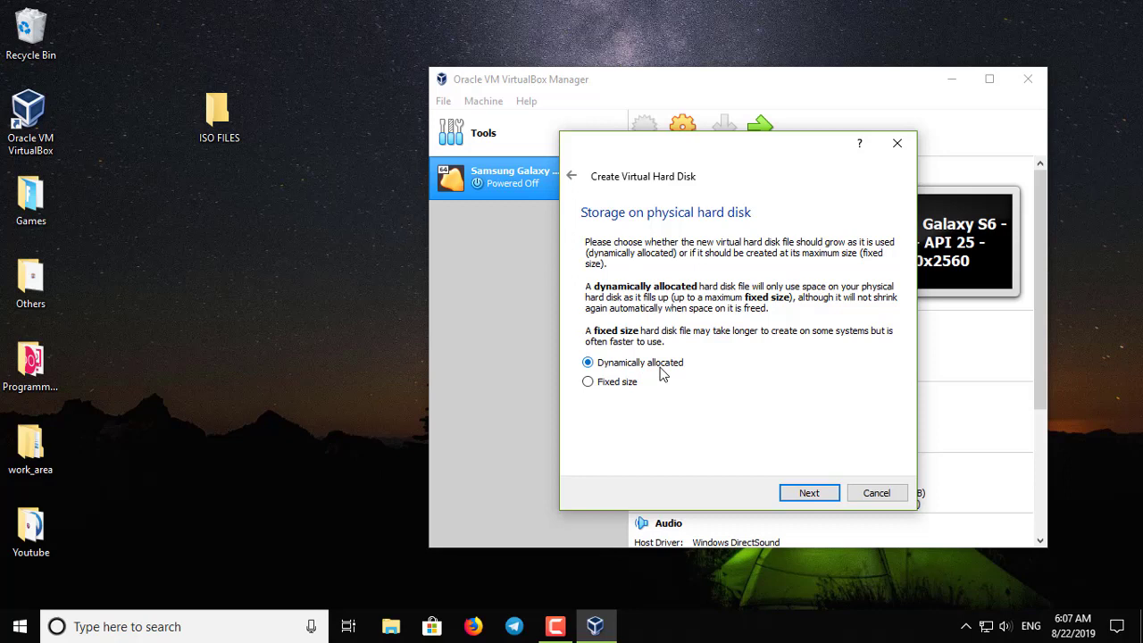
{"action": "left_click", "coordinate": [588, 383]}
{"action": "left_click", "coordinate": [588, 362]}
{"action": "left_click", "coordinate": [804, 493]}
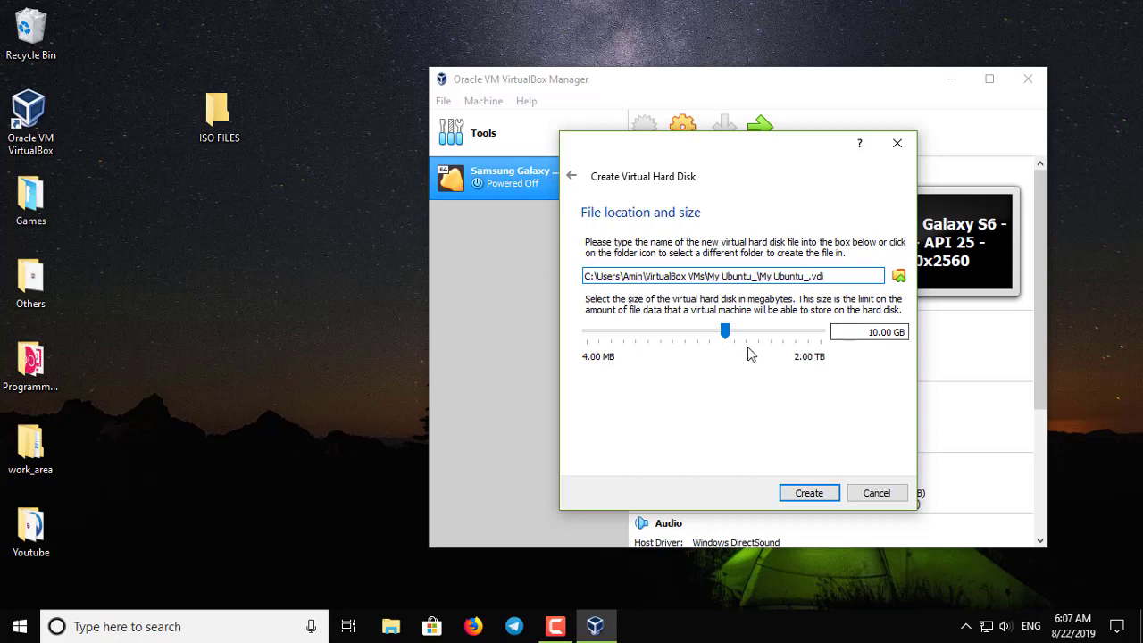
- Set the virtual hard disk's size limit to 20.00 GB
{"action": "left_click_drag", "start_coordinate": [867, 332], "coordinate": [874, 333]}
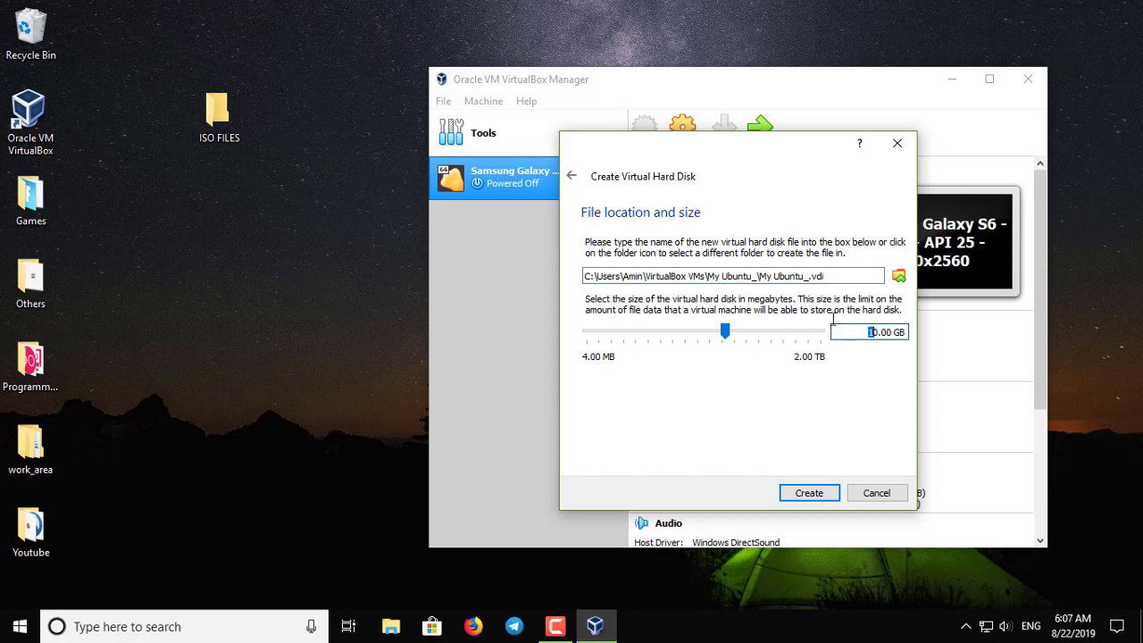
{"action": "type", "text": "2"}
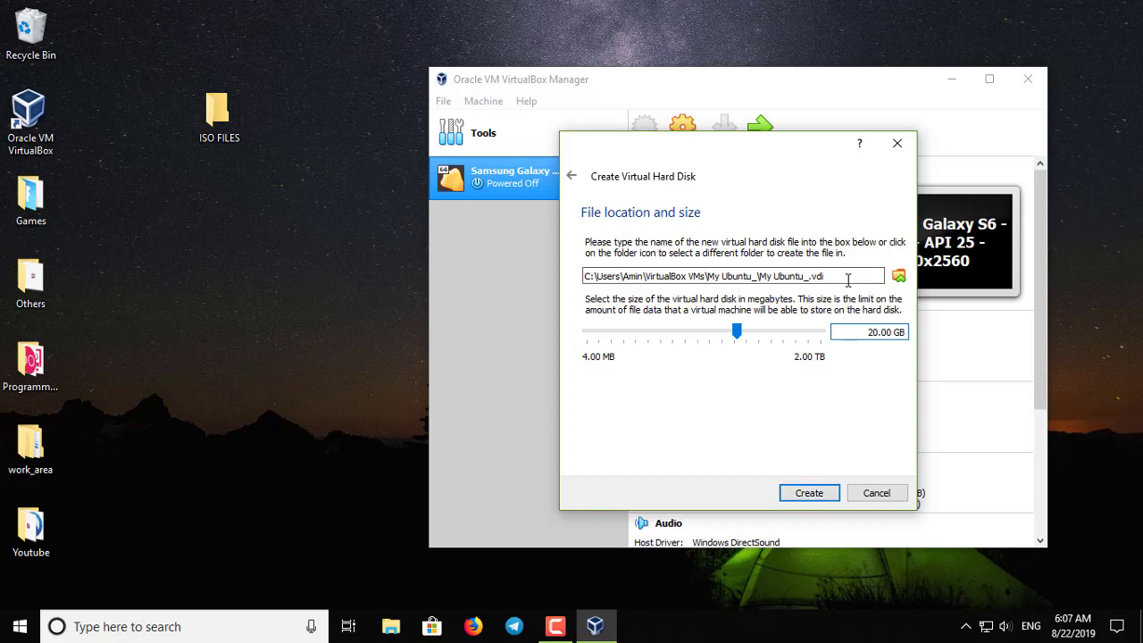
{"action": "left_click_drag", "start_coordinate": [849, 276], "coordinate": [585, 276]}
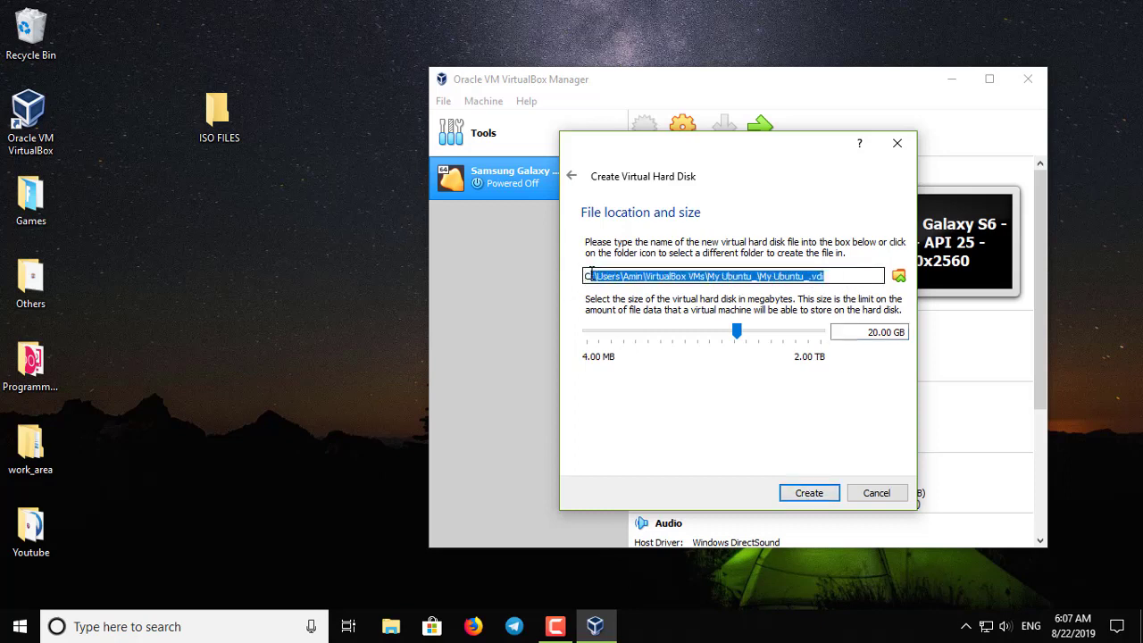
{"action": "left_click", "coordinate": [641, 276]}
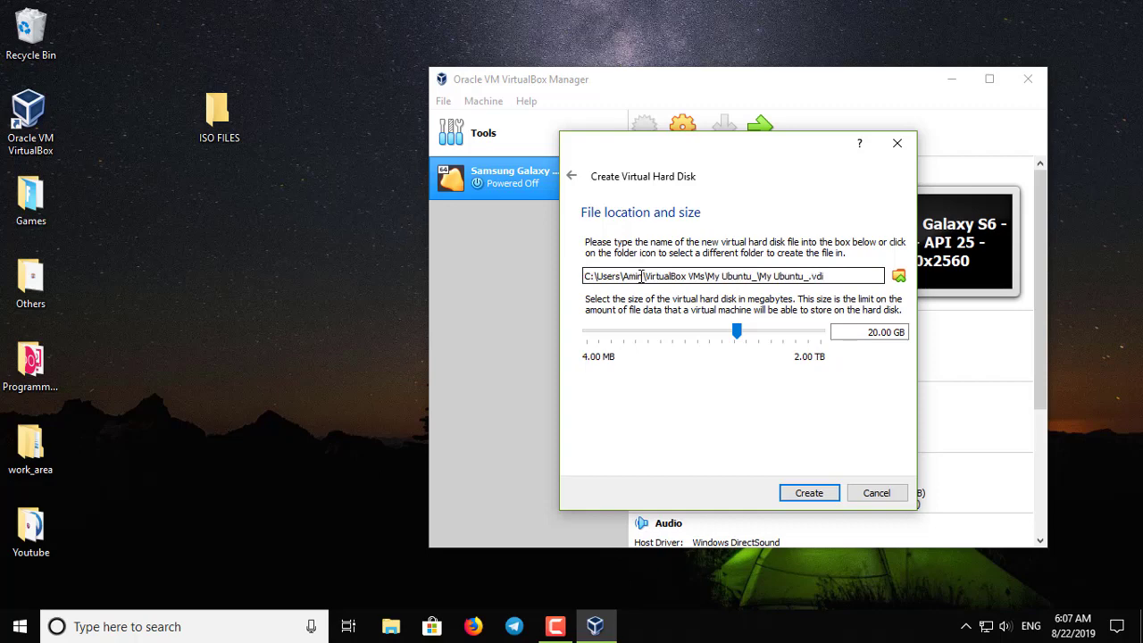
- Create a folder named "VM HDD" on Local Disk (D:) and set it as the location of the virtual hard disk file
{"action": "left_click", "coordinate": [899, 276]}
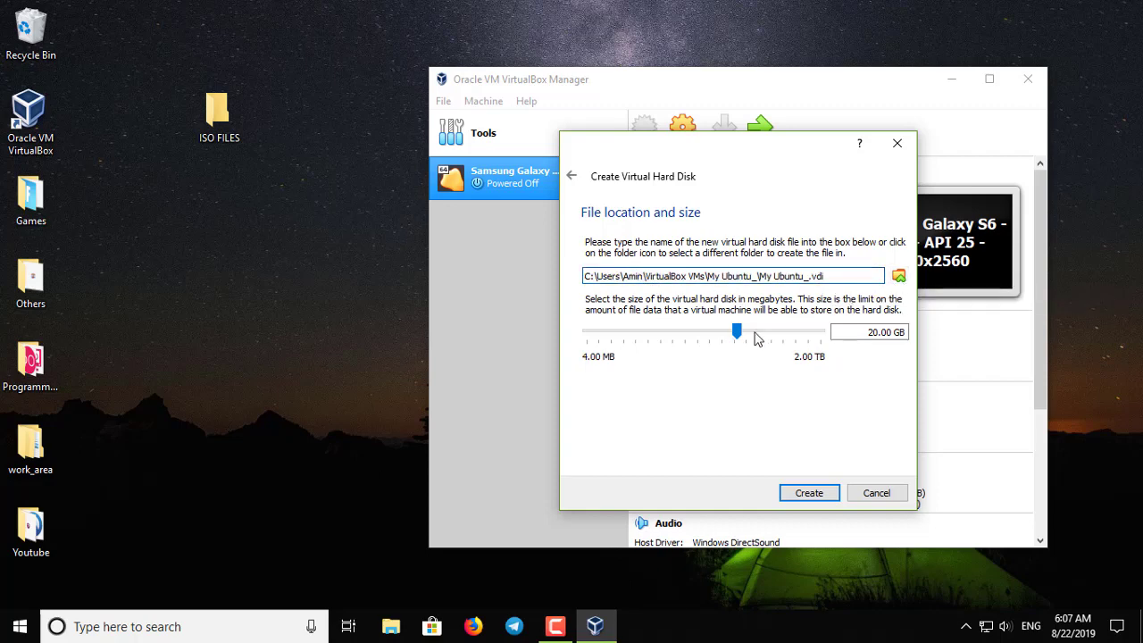
{"action": "left_click", "coordinate": [688, 369]}
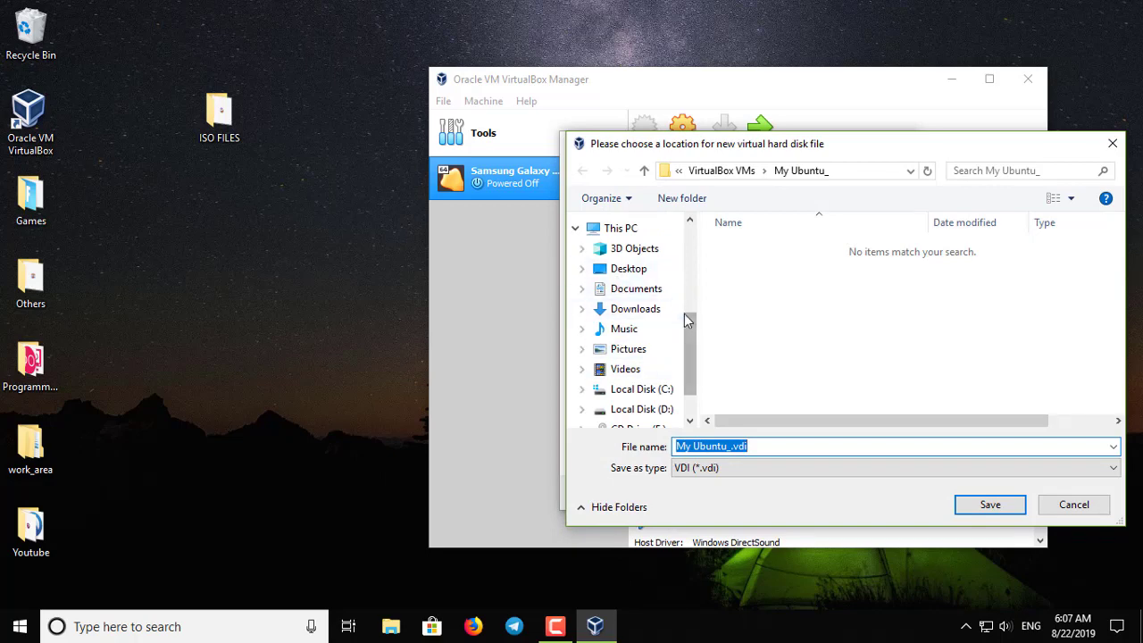
{"action": "left_click", "coordinate": [688, 313]}
{"action": "left_click", "coordinate": [643, 345]}
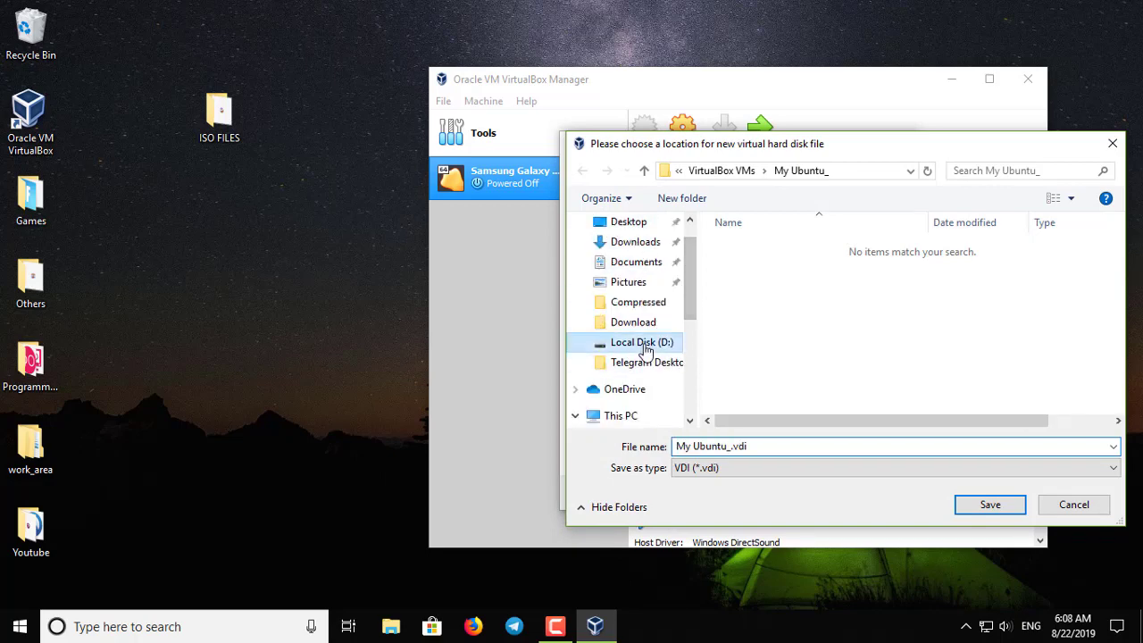
{"action": "right_click", "coordinate": [743, 374]}
{"action": "mouse_move", "coordinate": [840, 334]}
{"action": "left_click", "coordinate": [670, 334]}
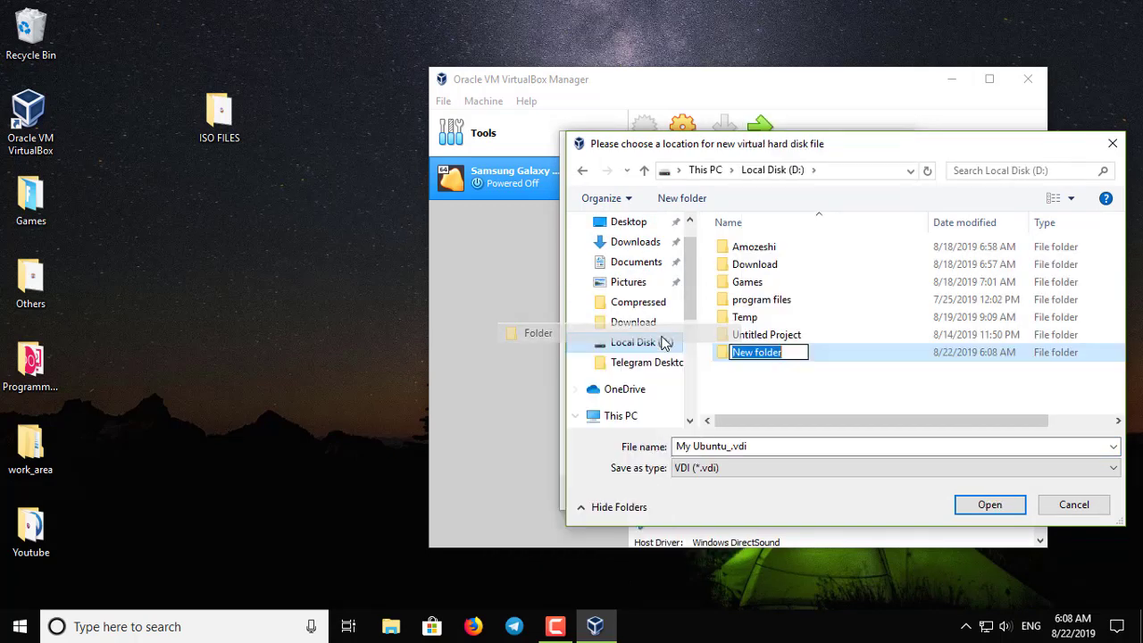
{"action": "type", "text": "VM HDD"}
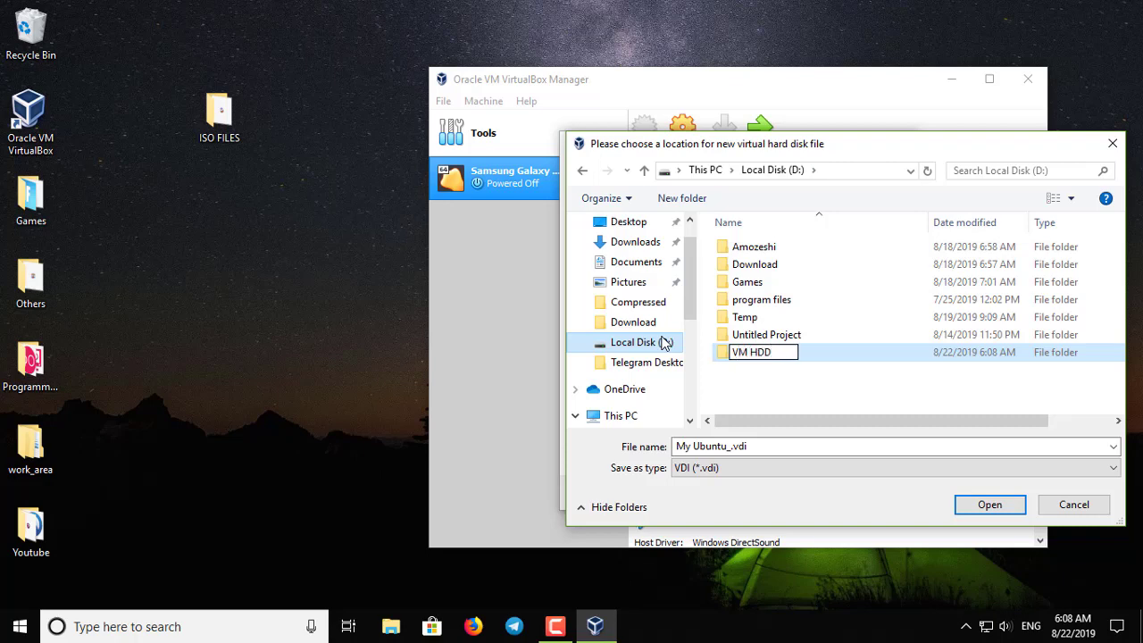
{"action": "key", "text": "Return"}
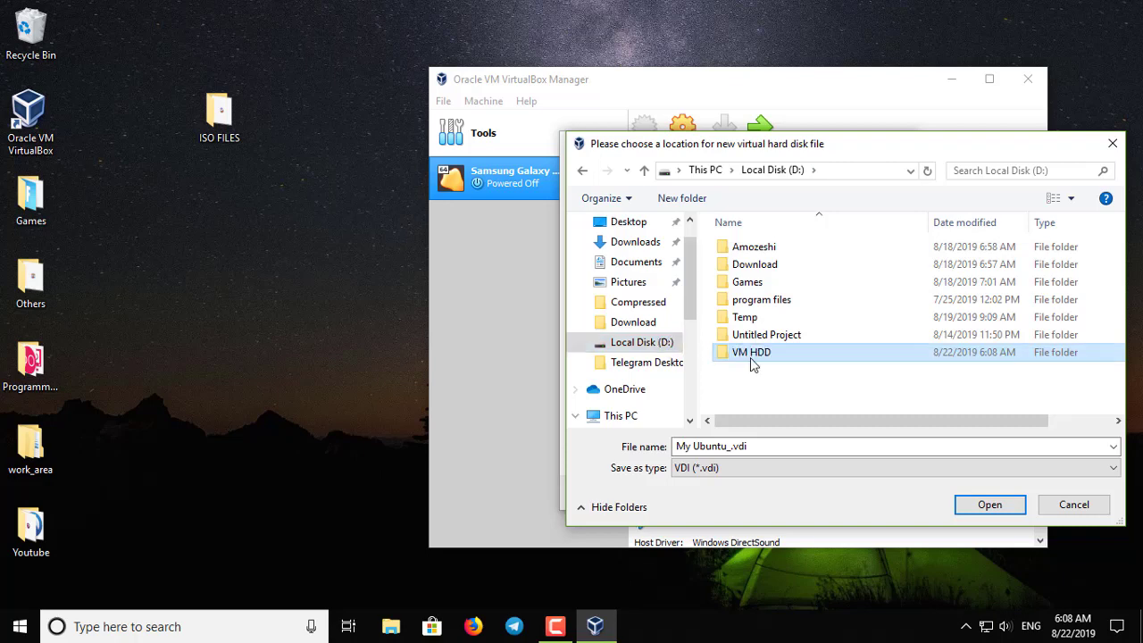
{"action": "double_click", "coordinate": [750, 356]}
{"action": "left_click", "coordinate": [983, 506]}
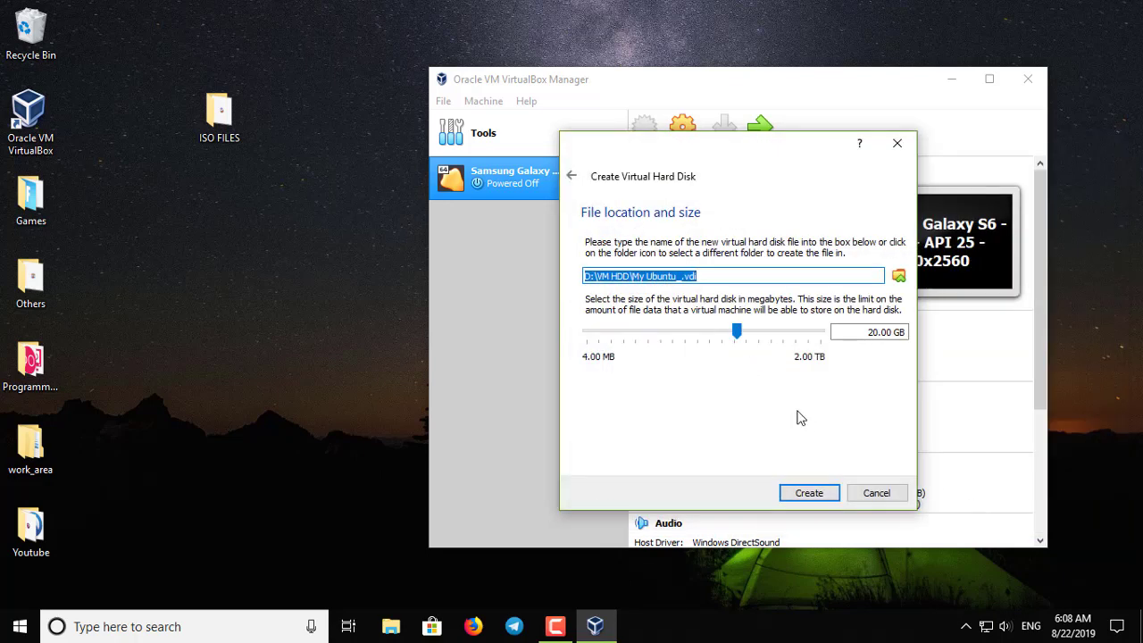
- Relocate the virtual hard disk file to a new "MyUbuntu" folder inside VM HDD and create the disk
{"action": "left_click", "coordinate": [898, 277]}
{"action": "right_click", "coordinate": [769, 282]}
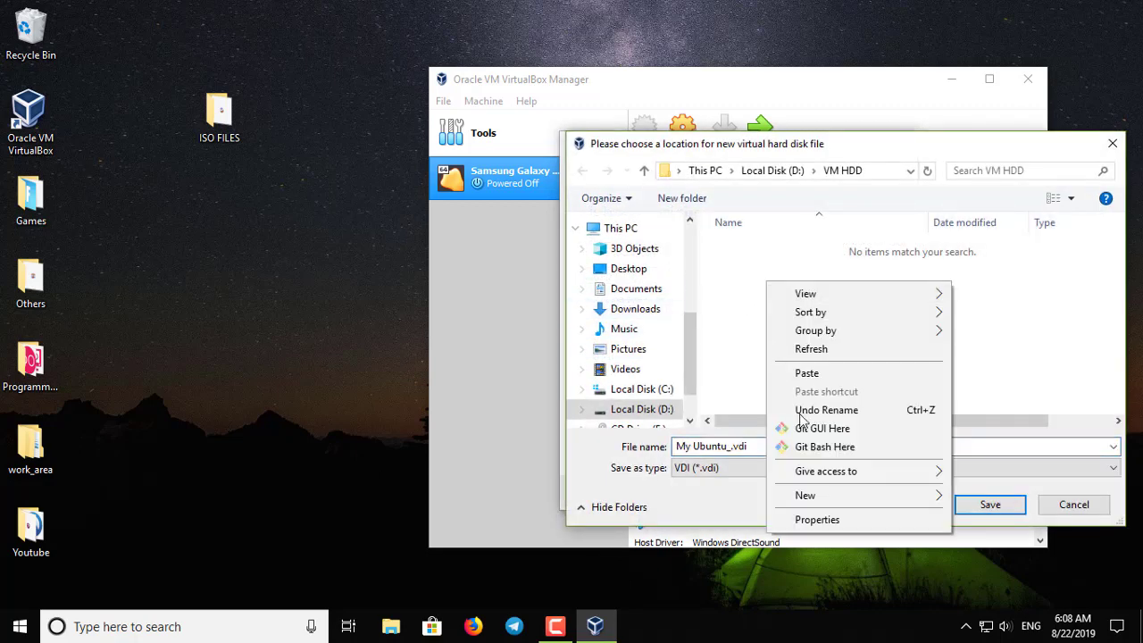
{"action": "mouse_move", "coordinate": [831, 496]}
{"action": "left_click", "coordinate": [563, 285]}
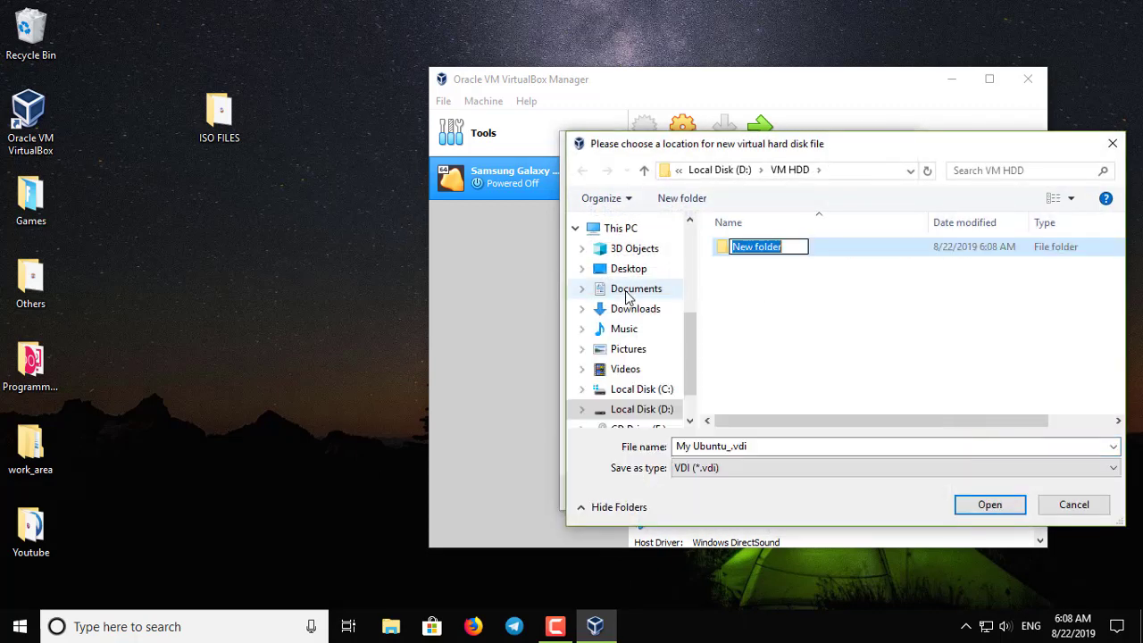
{"action": "type", "text": "My Ubuntu"}
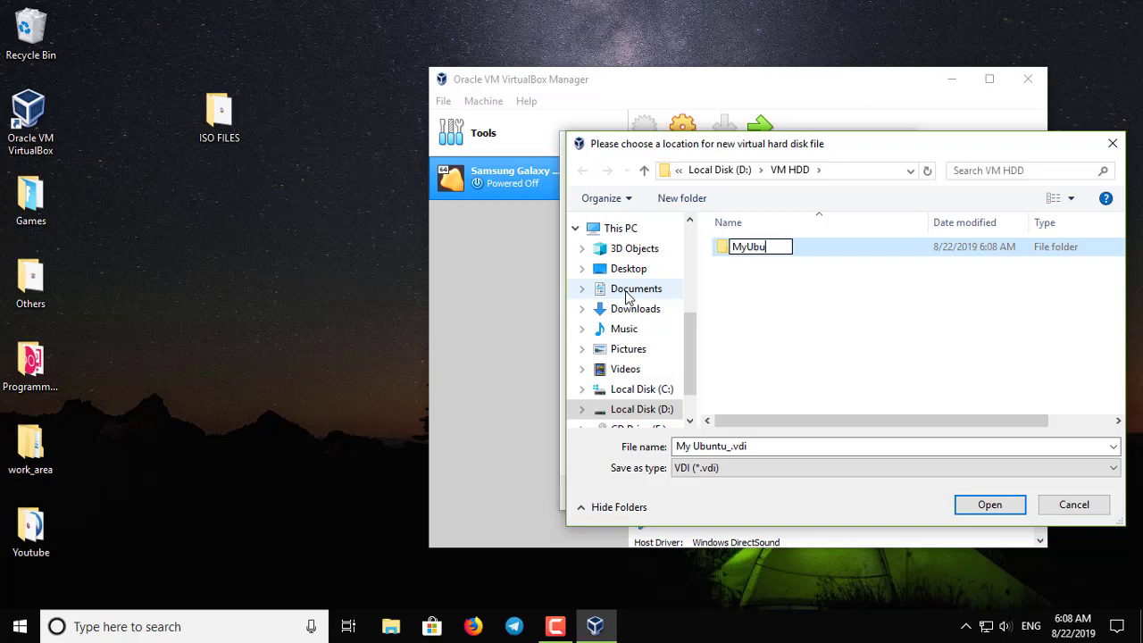
{"action": "key", "text": "Return"}
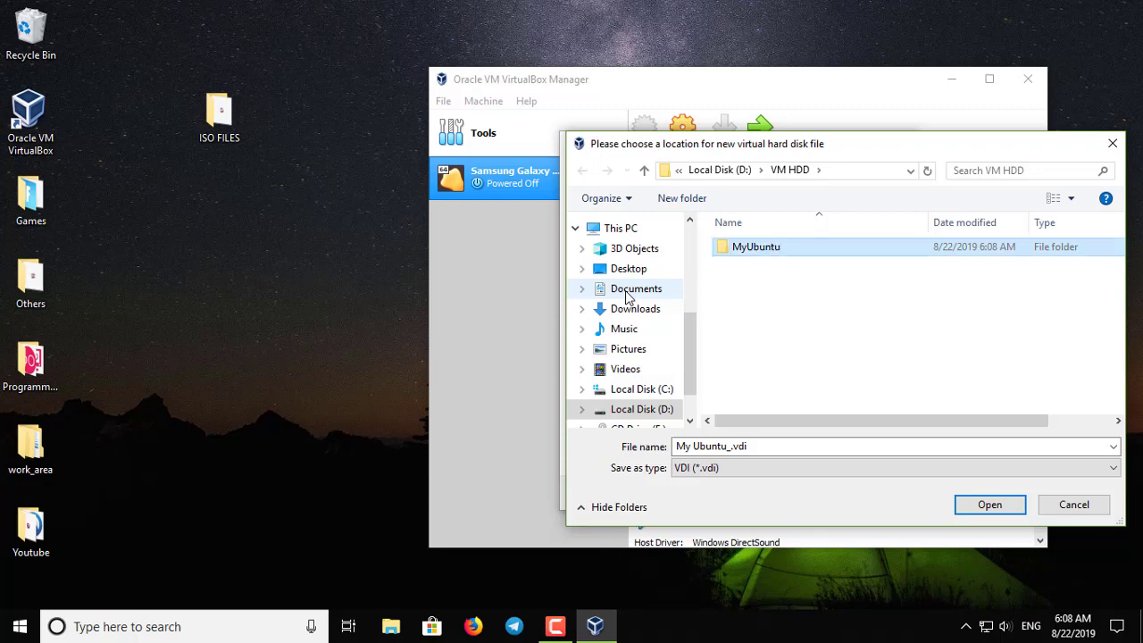
{"action": "double_click", "coordinate": [735, 248]}
{"action": "left_click", "coordinate": [957, 505]}
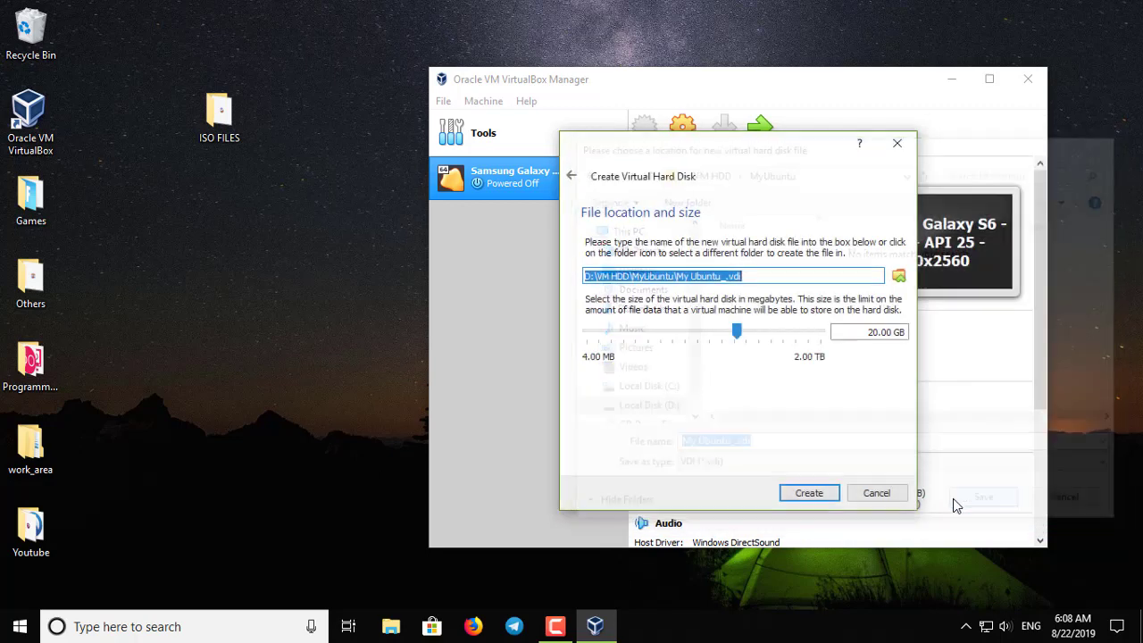
{"action": "left_click", "coordinate": [786, 493]}
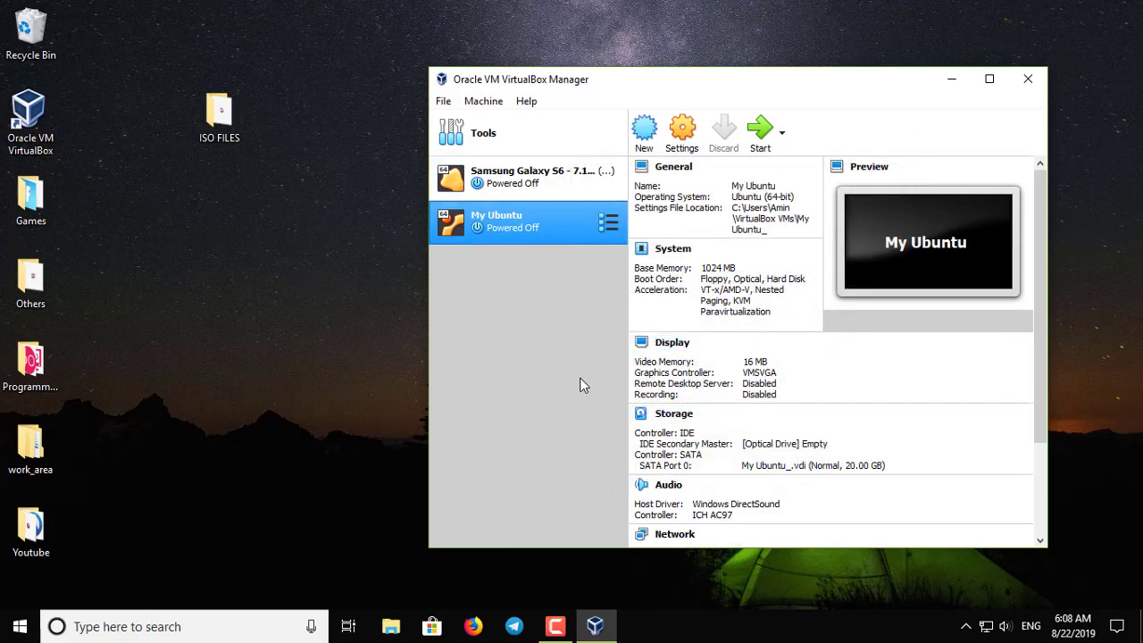
- Start the My Ubuntu machine using ubuntu-18.04.3-desktop-amd64.iso from the ISO FILES desktop folder as its start-up disk
{"action": "left_click", "coordinate": [760, 132]}
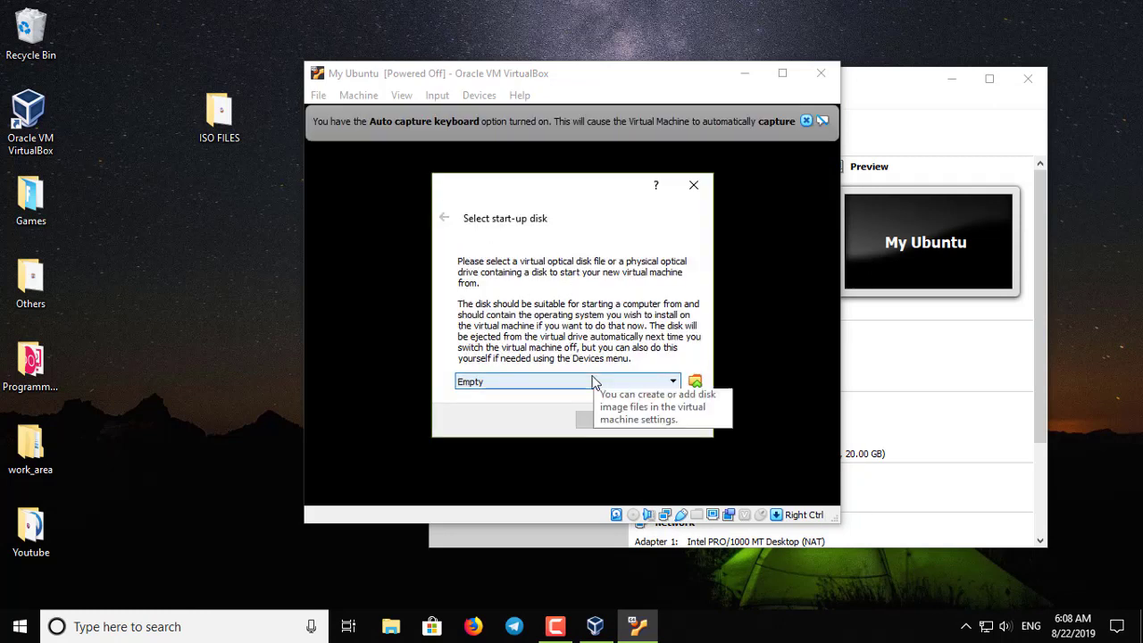
{"action": "left_click", "coordinate": [695, 382]}
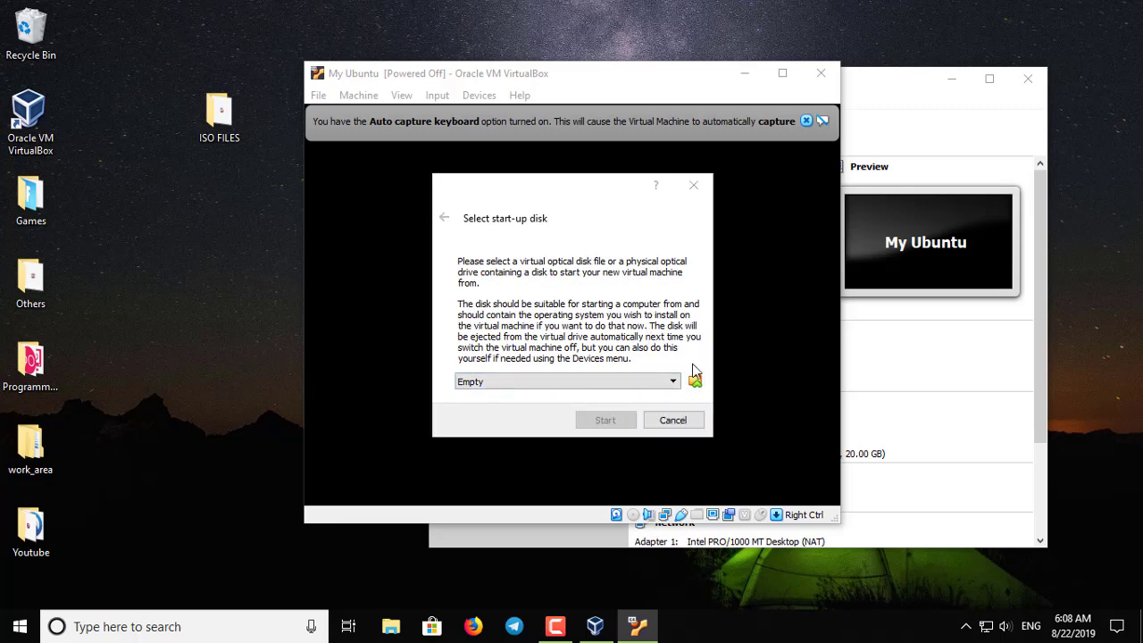
{"action": "left_click", "coordinate": [695, 381]}
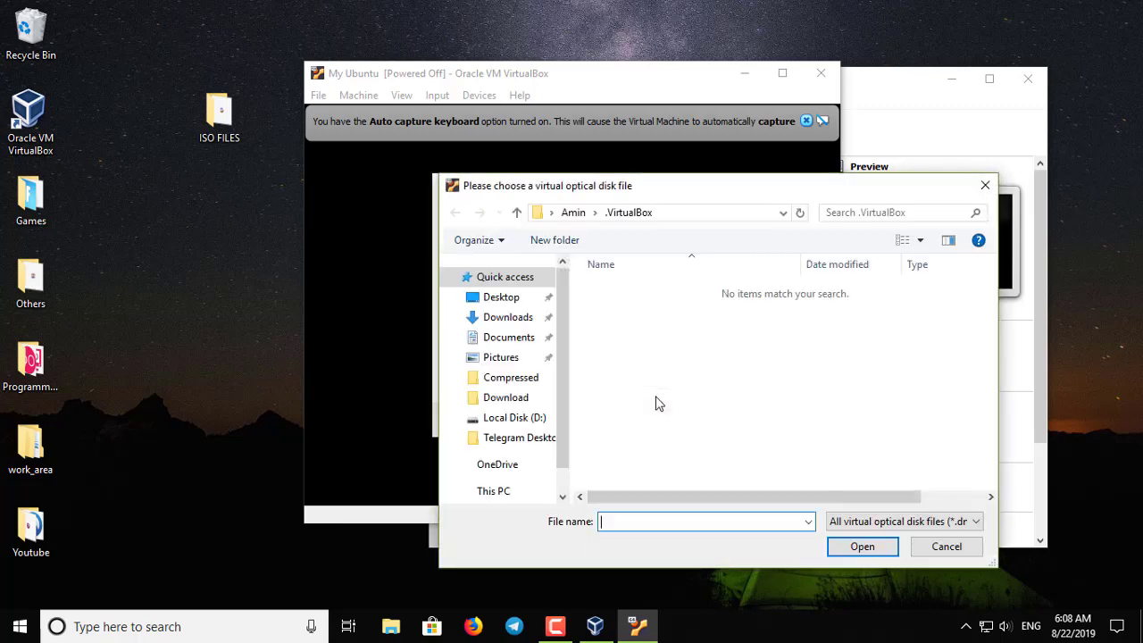
{"action": "left_click", "coordinate": [552, 214]}
{"action": "left_click", "coordinate": [555, 240]}
{"action": "scroll", "coordinate": [753, 404], "scroll_direction": "down", "scroll_amount": 5}
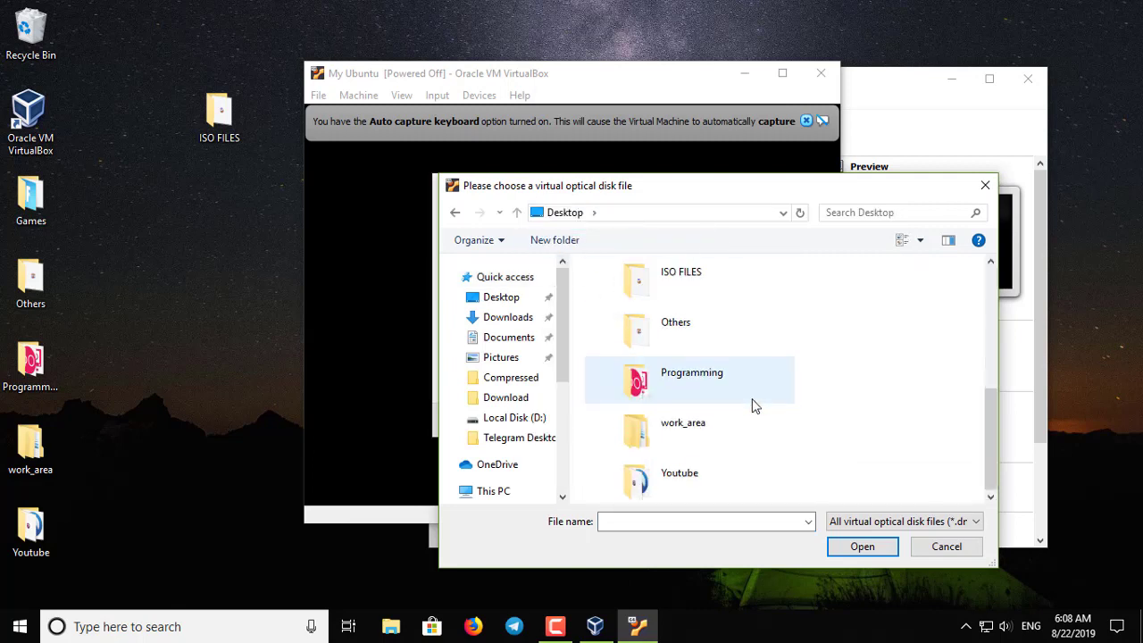
{"action": "scroll", "coordinate": [752, 401], "scroll_direction": "up", "scroll_amount": 3}
{"action": "scroll", "coordinate": [725, 400], "scroll_direction": "down", "scroll_amount": 1}
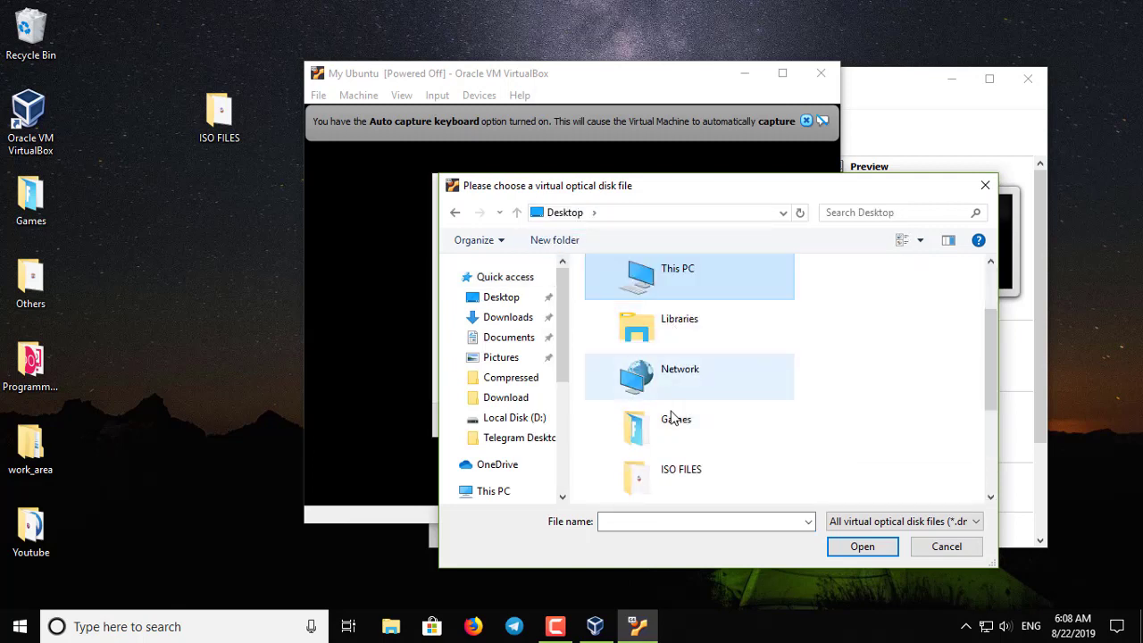
{"action": "double_click", "coordinate": [652, 487]}
{"action": "double_click", "coordinate": [615, 289]}
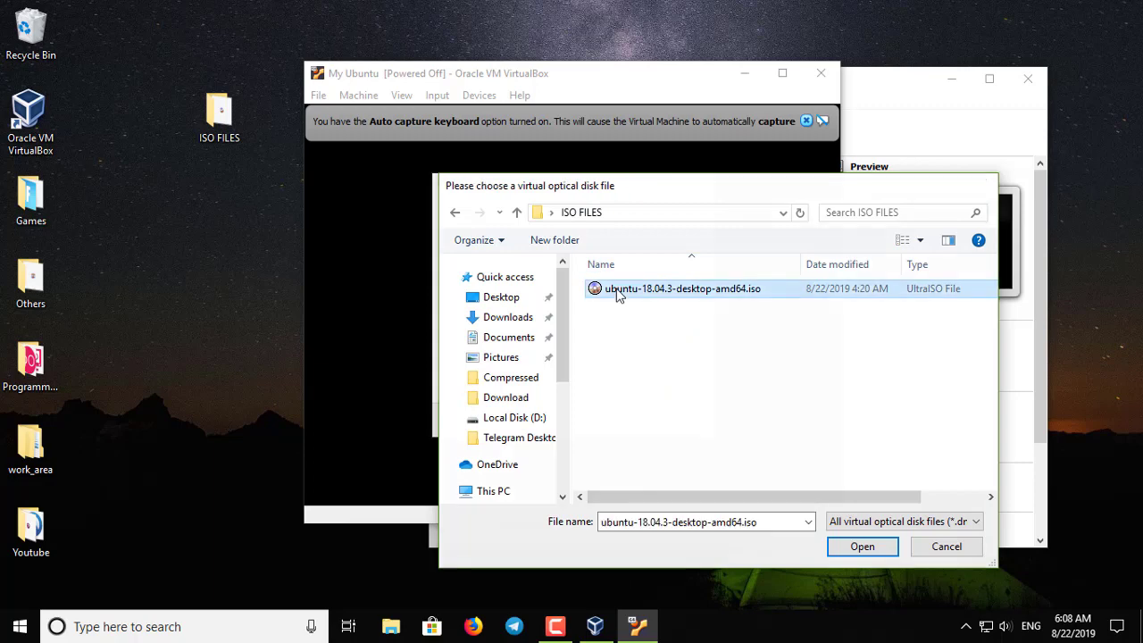
{"action": "left_click", "coordinate": [608, 420]}
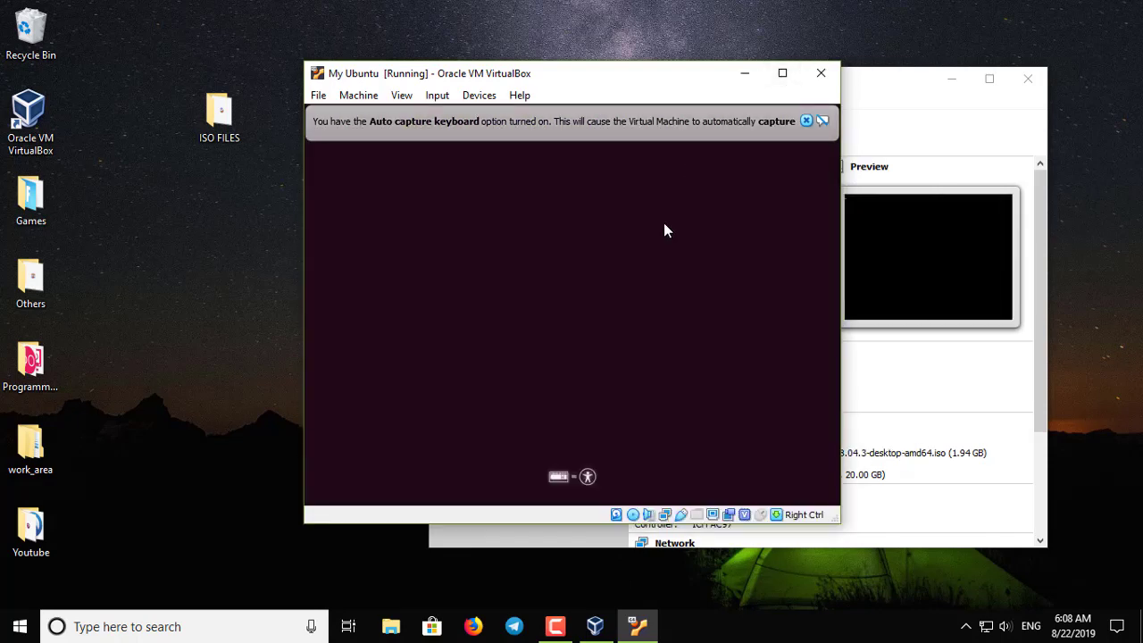
- Allow the virtual machine to capture the mouse and keyboard, and stop the capture message from being shown again
{"action": "left_click", "coordinate": [638, 361]}
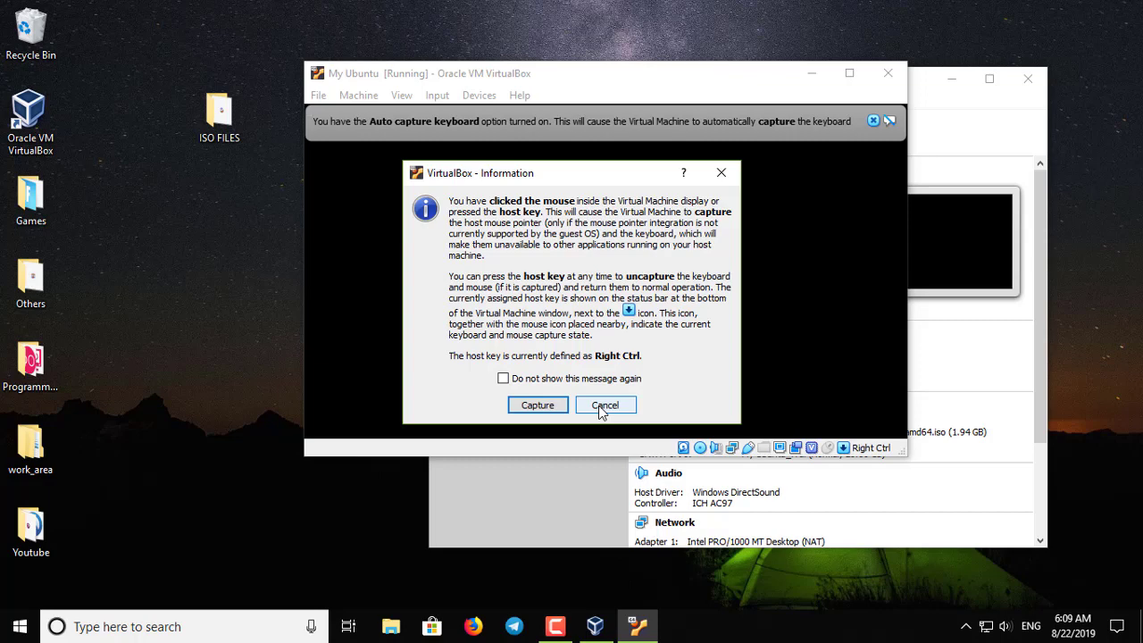
{"action": "left_click", "coordinate": [603, 407]}
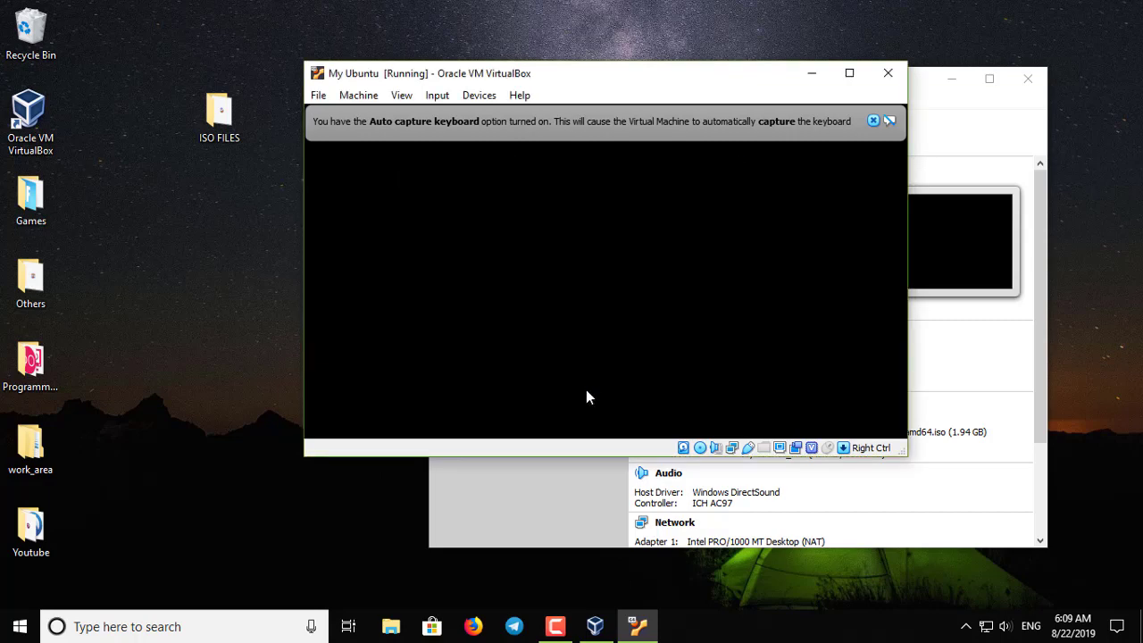
{"action": "left_click", "coordinate": [586, 389]}
{"action": "left_click", "coordinate": [571, 371]}
{"action": "left_click", "coordinate": [636, 313]}
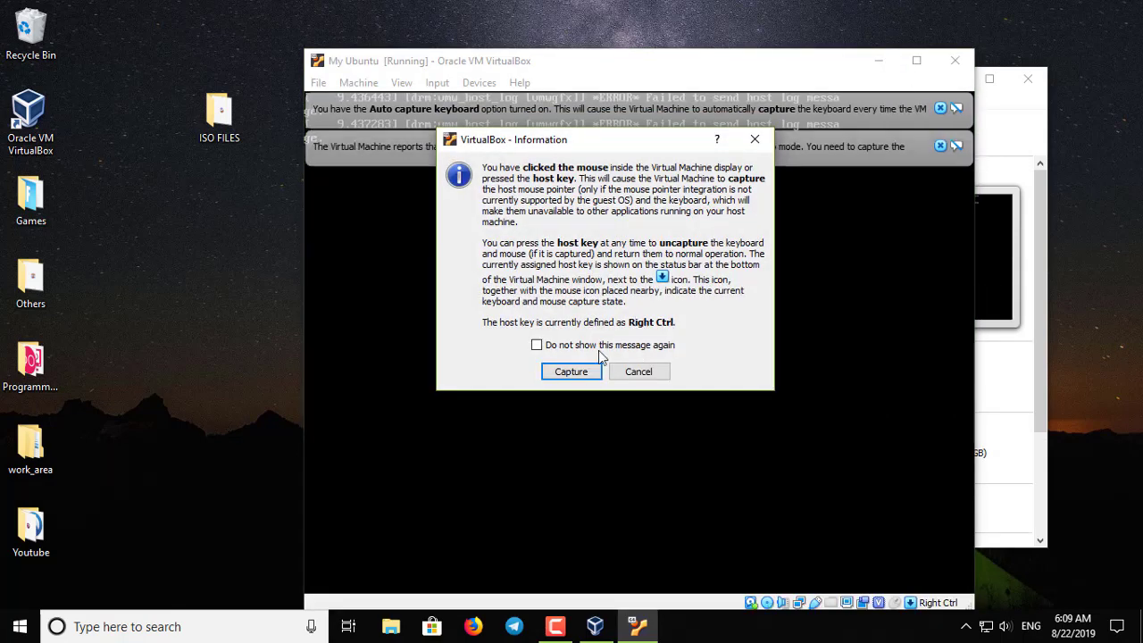
{"action": "left_click", "coordinate": [537, 344]}
{"action": "left_click", "coordinate": [563, 374]}
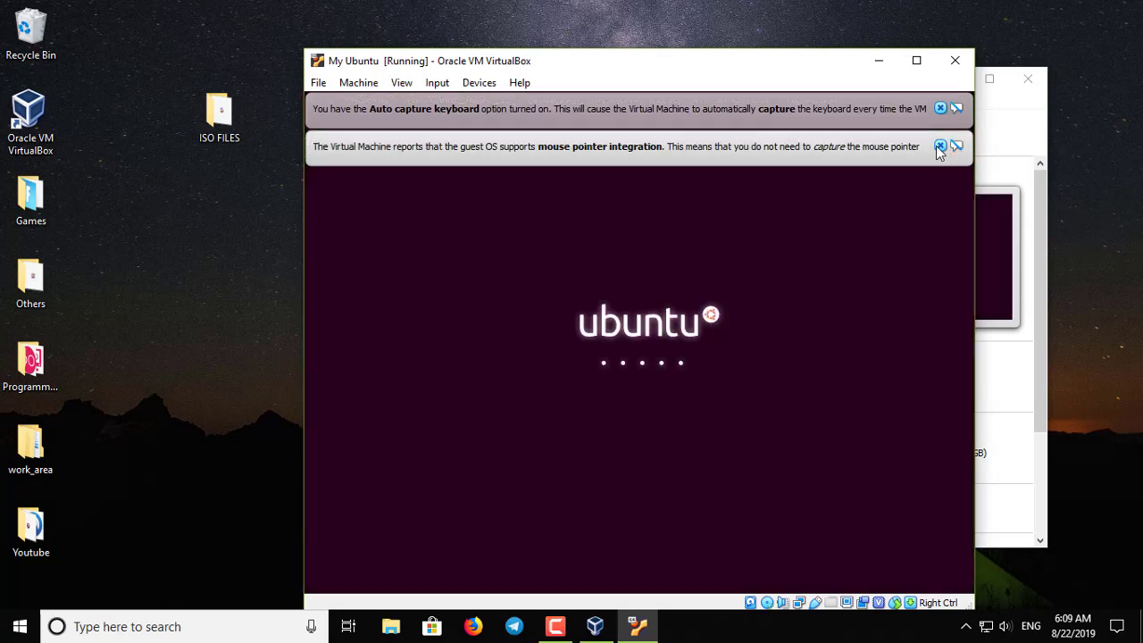
- Dismiss the mouse pointer integration and auto capture keyboard notices, and move the virtual machine window higher on the desktop
{"action": "left_click", "coordinate": [939, 148]}
{"action": "left_click", "coordinate": [938, 109]}
{"action": "left_click_drag", "start_coordinate": [751, 89], "coordinate": [732, 45]}
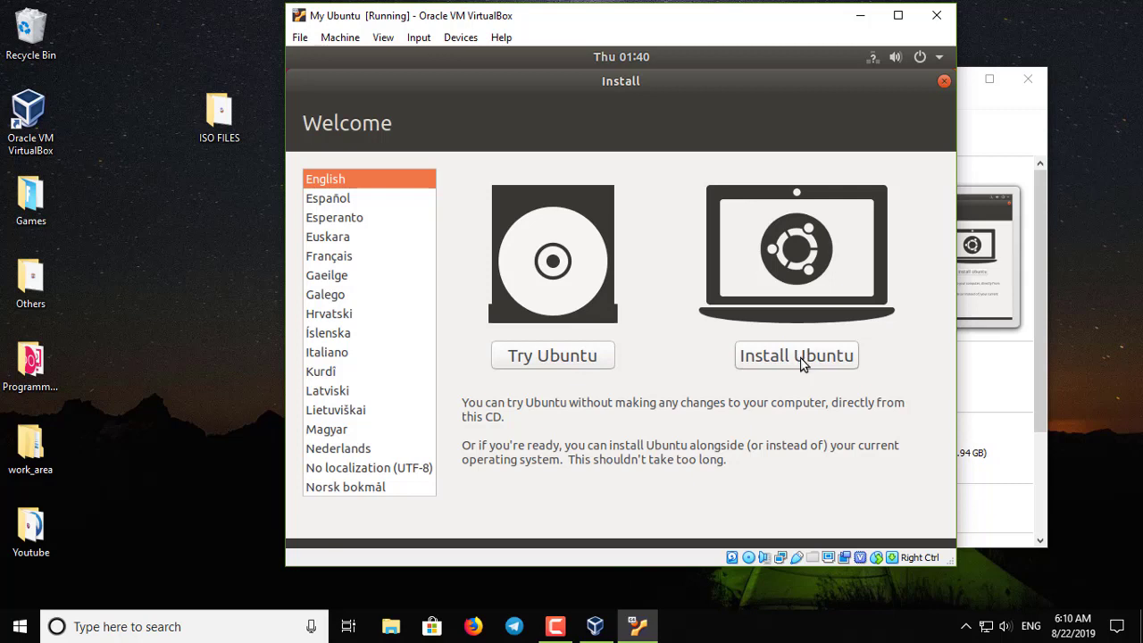
- Begin the Ubuntu installation in English and accept the English (US) keyboard layout
{"action": "scroll", "coordinate": [371, 447], "scroll_direction": "down", "scroll_amount": 2}
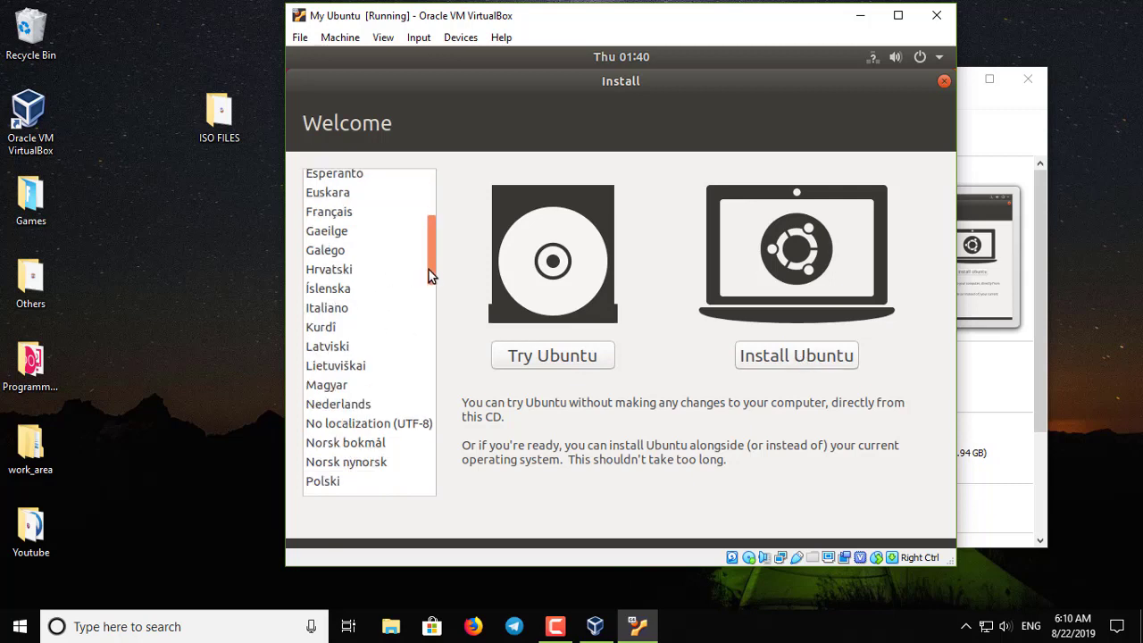
{"action": "left_click_drag", "start_coordinate": [432, 334], "coordinate": [425, 198]}
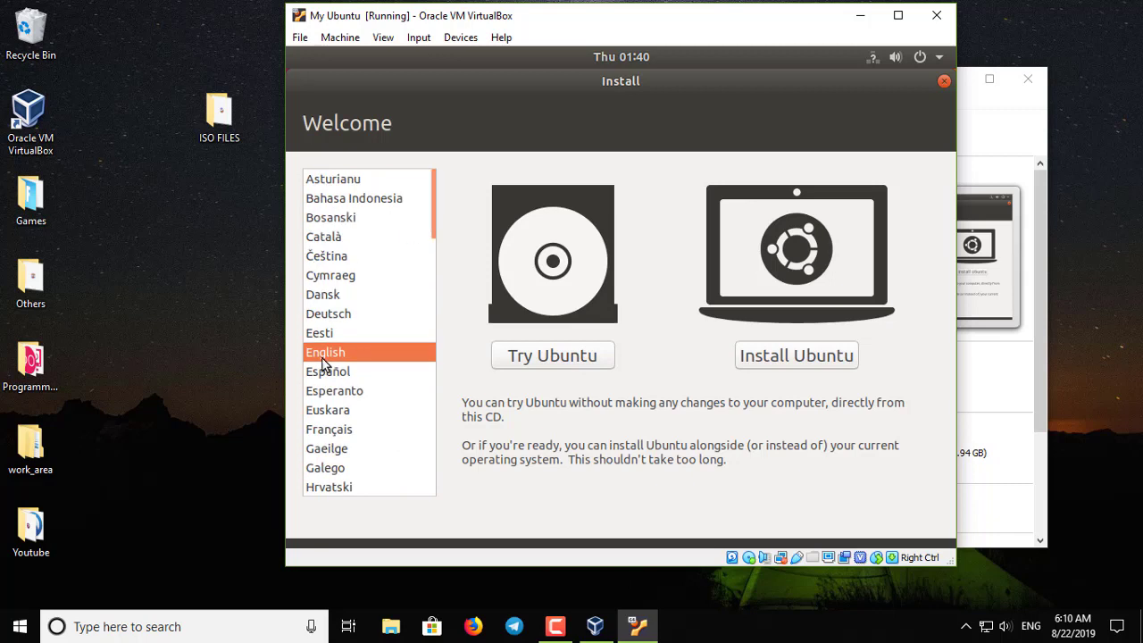
{"action": "left_click", "coordinate": [792, 364]}
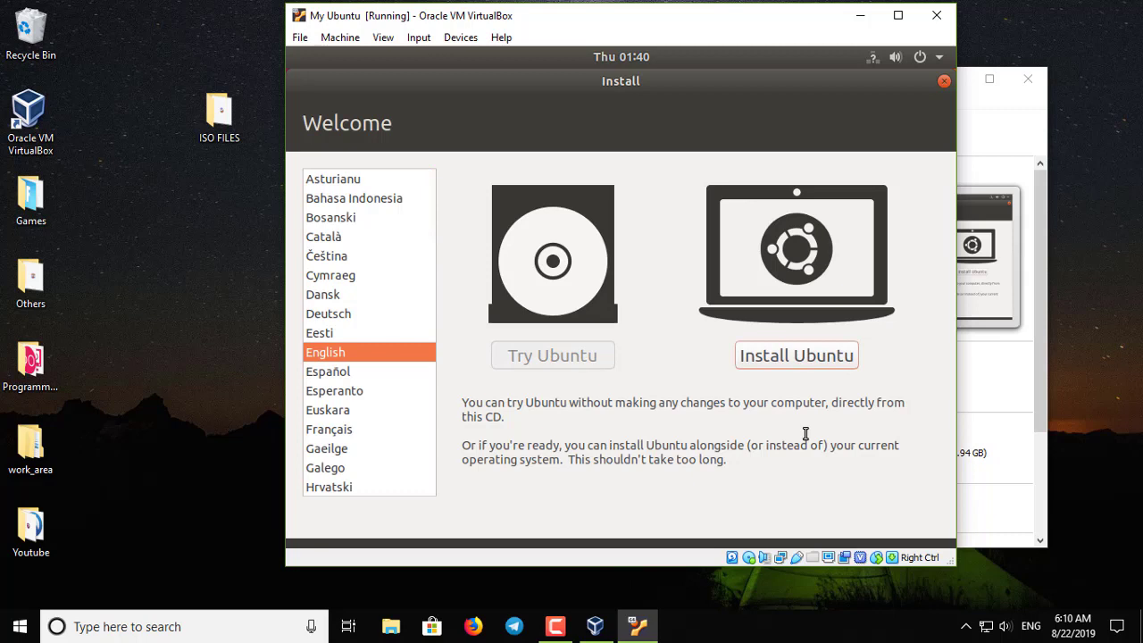
{"action": "left_click", "coordinate": [769, 354]}
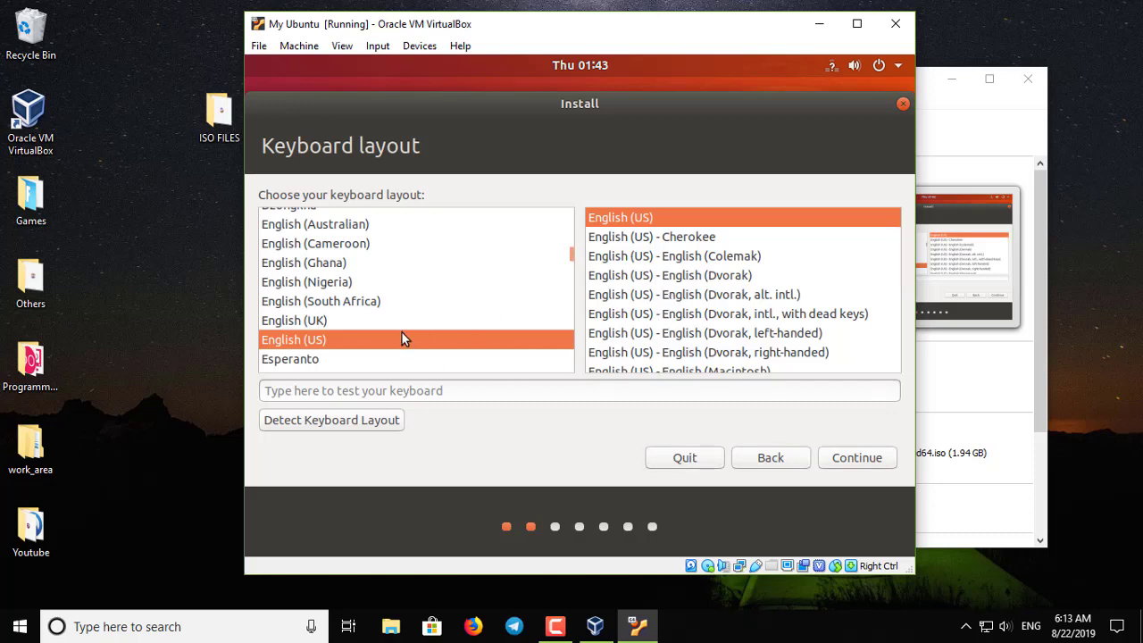
{"action": "left_click", "coordinate": [839, 458]}
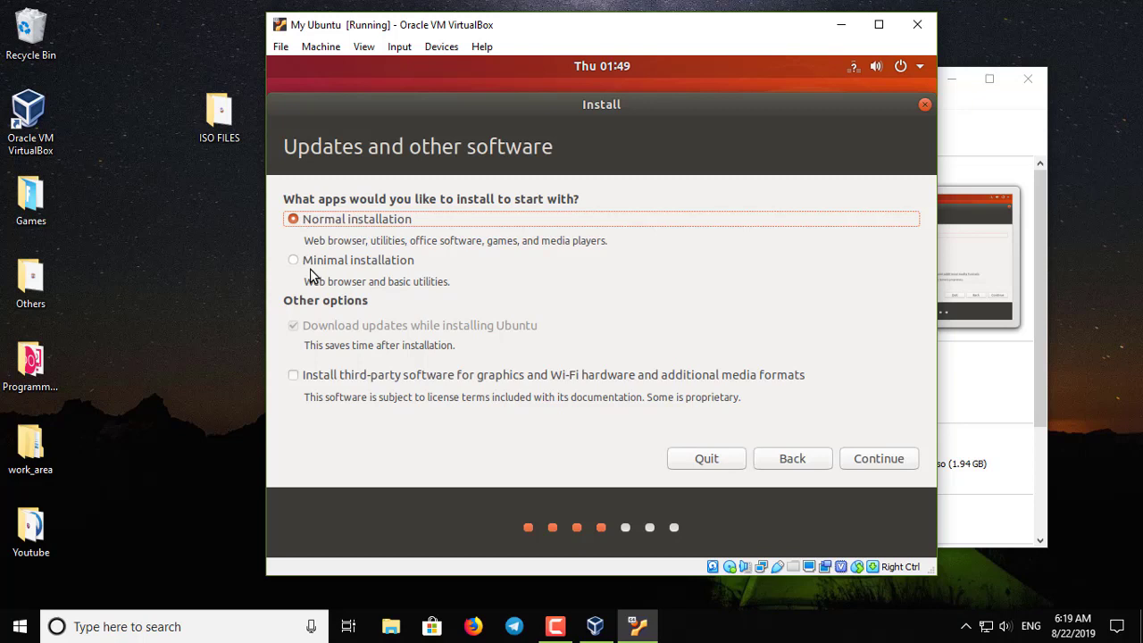
- Start the installation with the Erase disk and install Ubuntu option, and accept New York as the location
{"action": "left_click_drag", "start_coordinate": [337, 240], "coordinate": [510, 240]}
{"action": "left_click", "coordinate": [509, 240]}
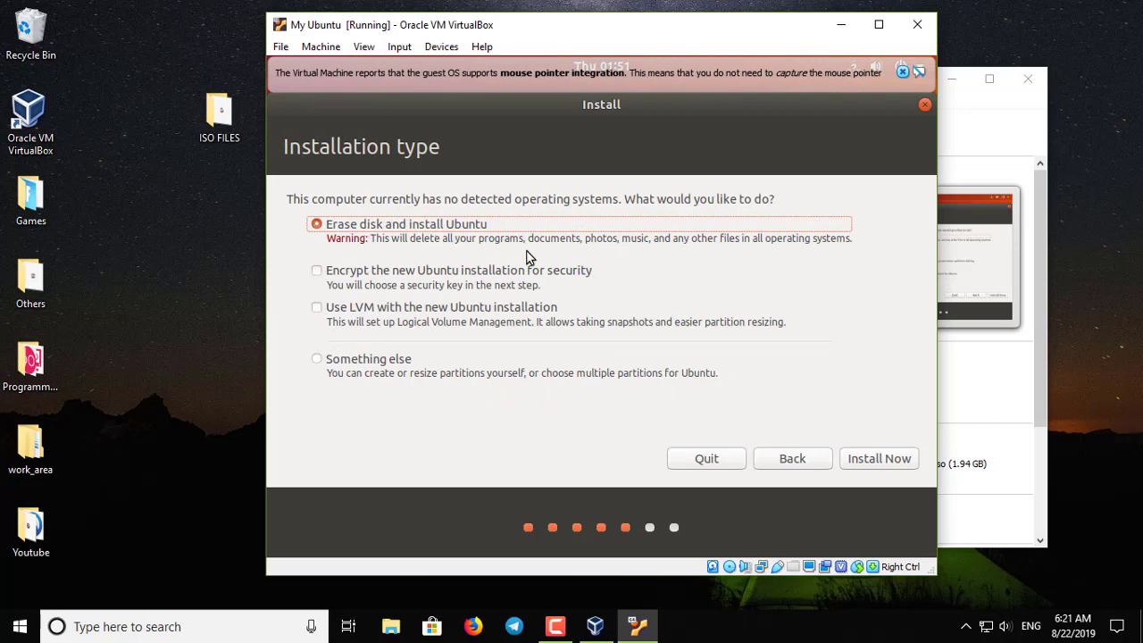
{"action": "left_click", "coordinate": [866, 460]}
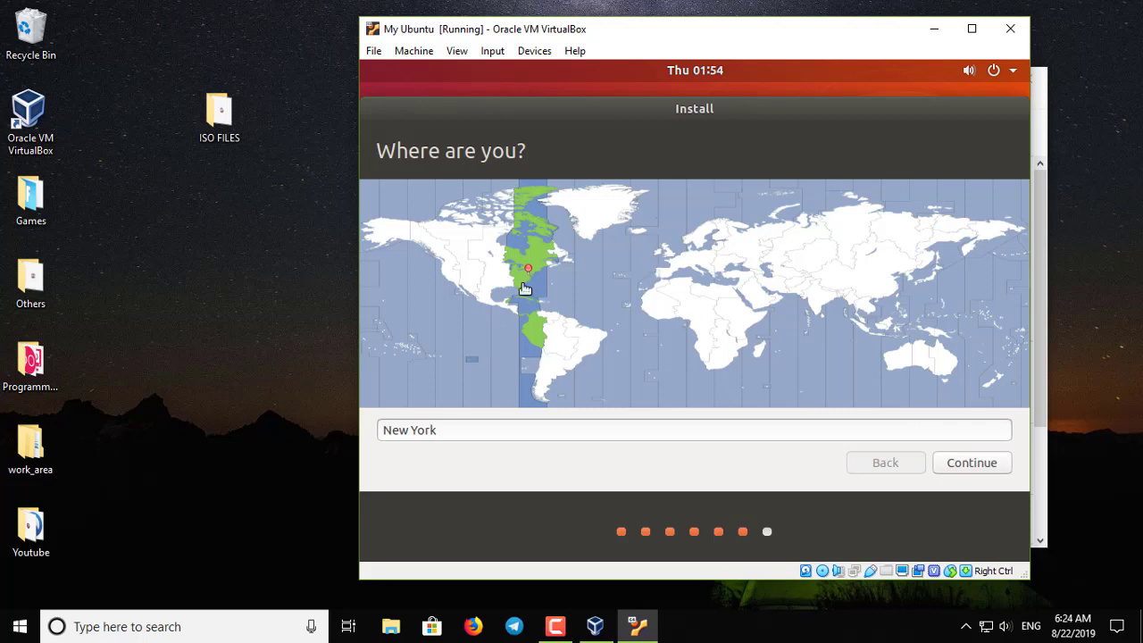
{"action": "left_click", "coordinate": [955, 466]}
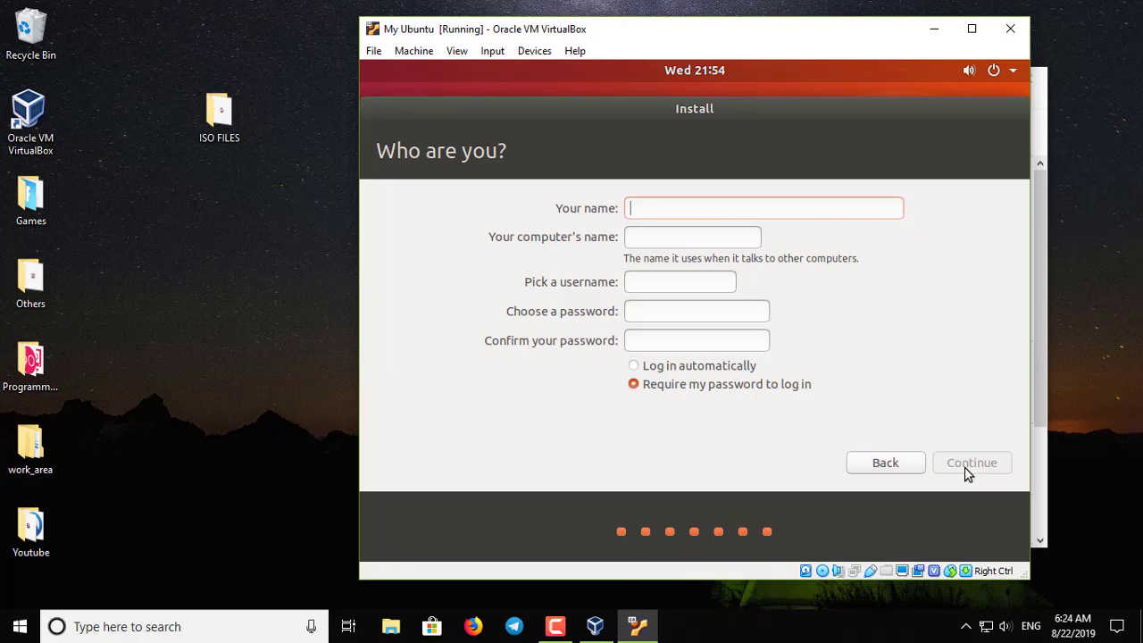
- Fill in the user's name, enter and confirm the account password, enable automatic login, and continue the installation
{"action": "type", "text": "Amin"}
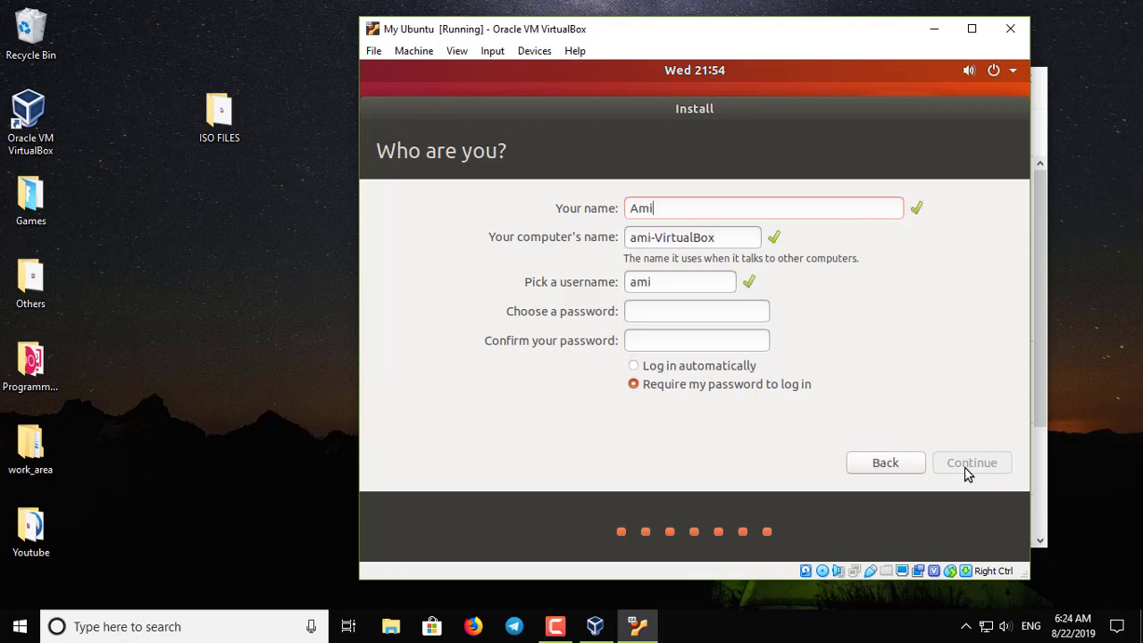
{"action": "key", "text": "Tab"}
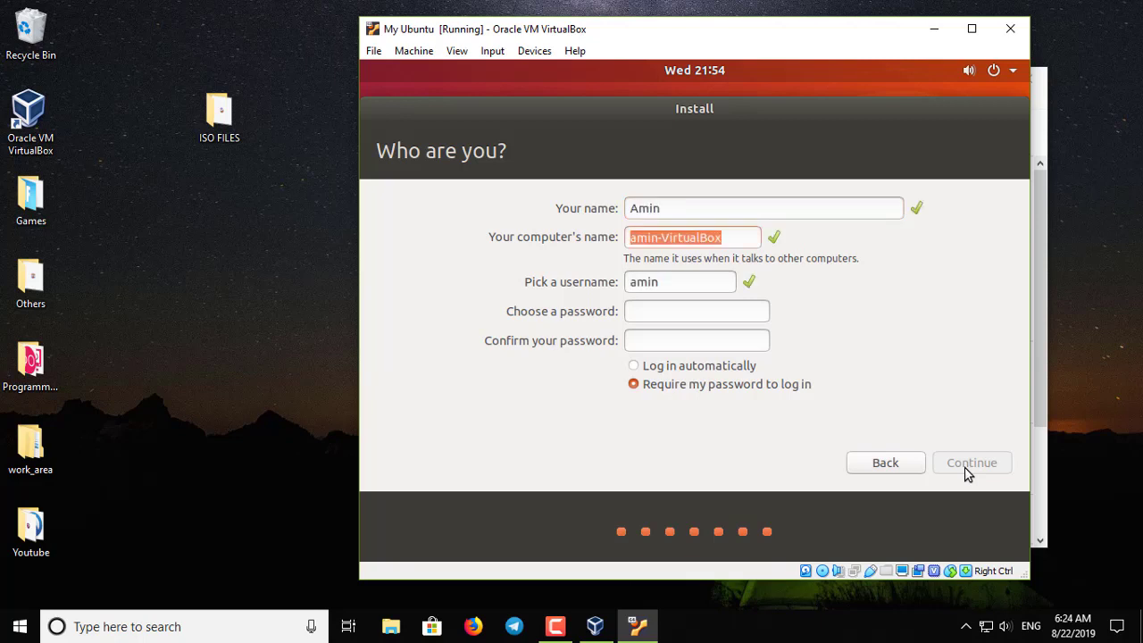
{"action": "left_click", "coordinate": [655, 315]}
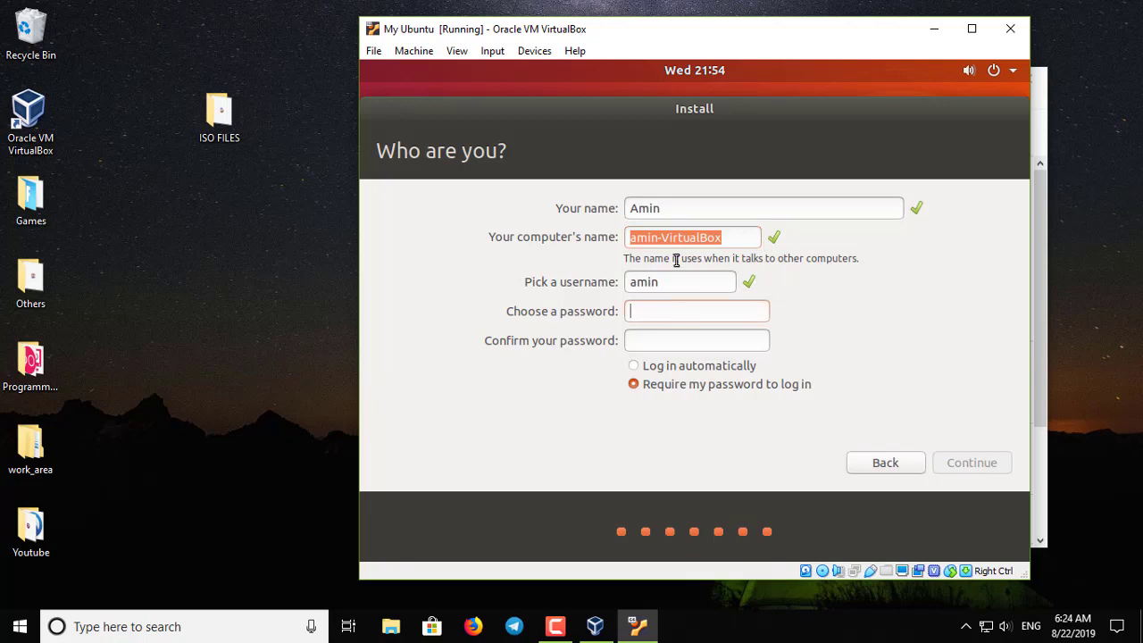
{"action": "type", "text": "●●●●●●●●●"}
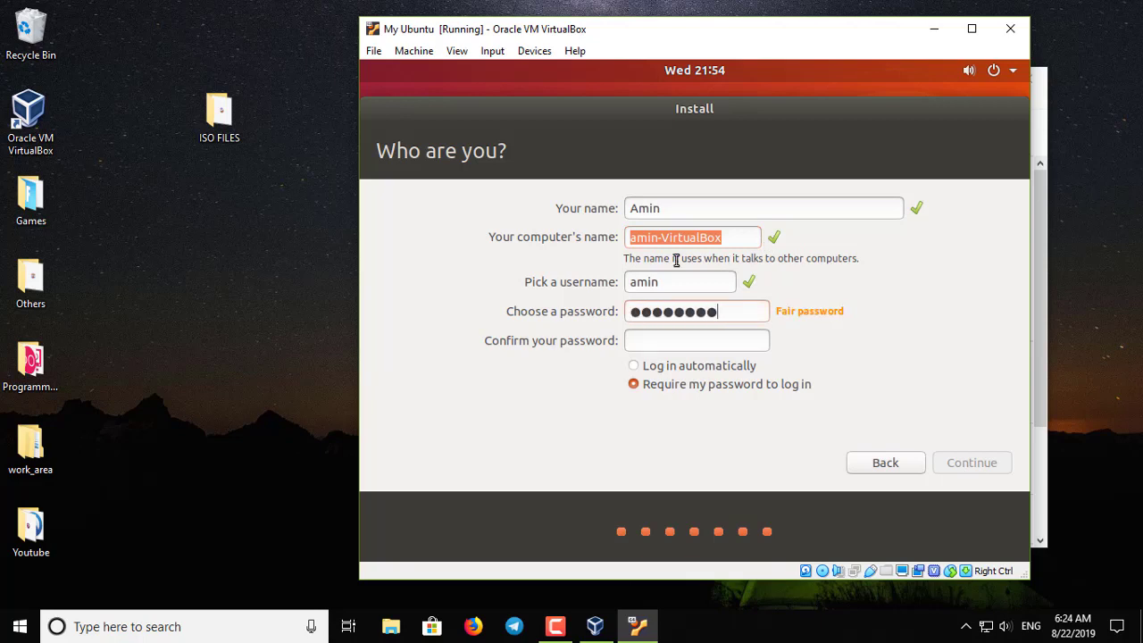
{"action": "key", "text": "Tab"}
{"action": "type", "text": "●●●●●●●●"}
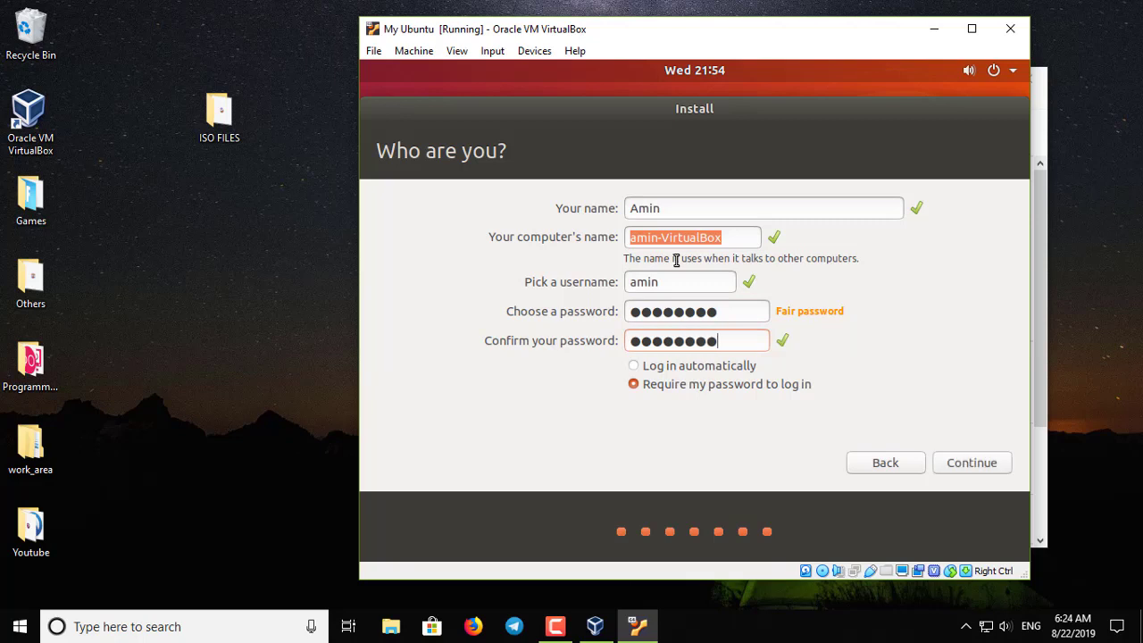
{"action": "left_click", "coordinate": [635, 368]}
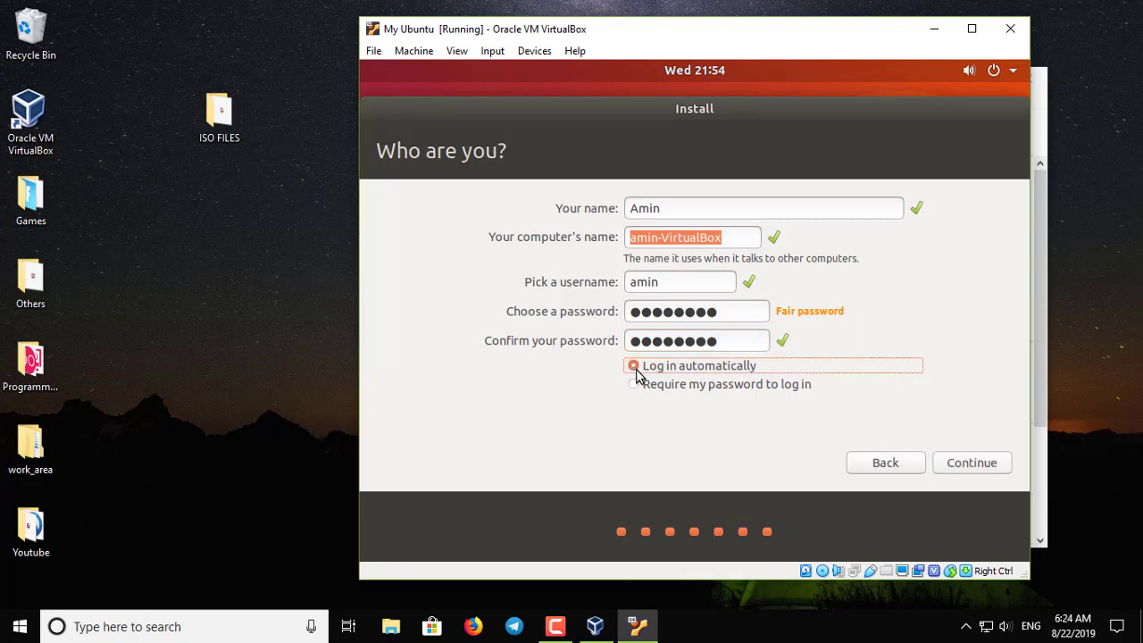
{"action": "left_click", "coordinate": [987, 466]}
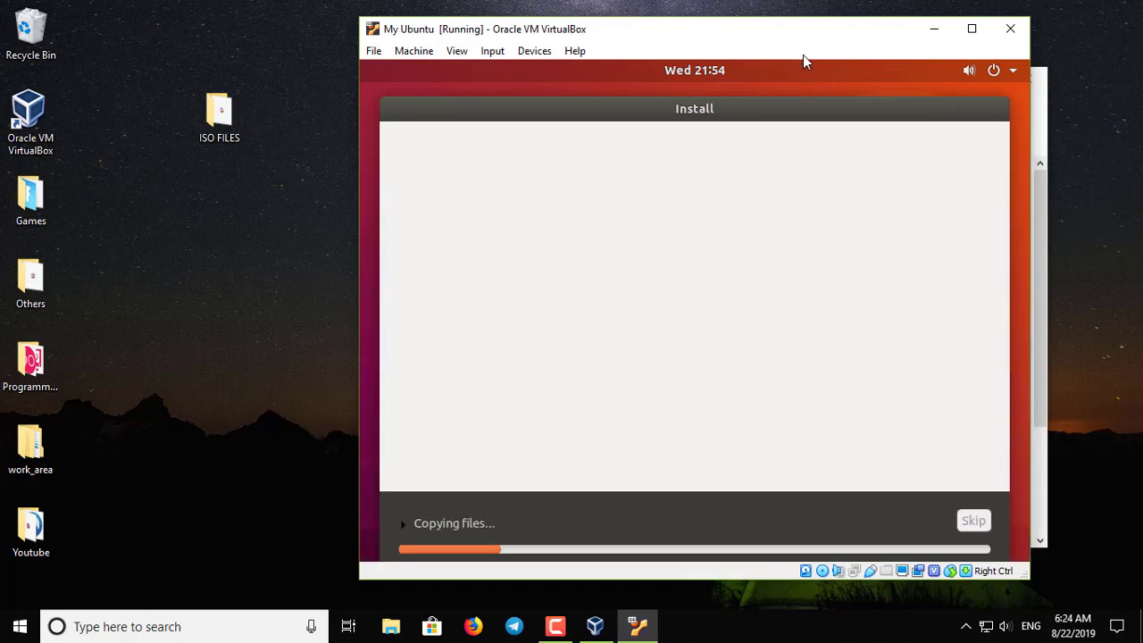
{"action": "left_click_drag", "start_coordinate": [807, 42], "coordinate": [798, 23]}
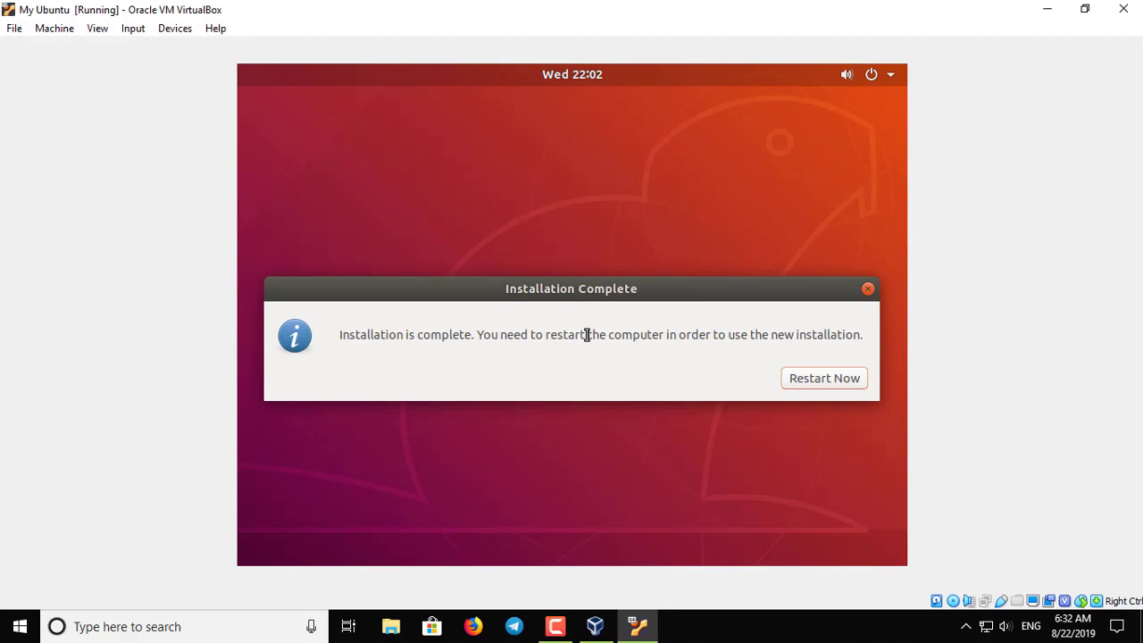
- Restart the computer from the Installation Complete message and reset the My Ubuntu virtual machine
{"action": "left_click", "coordinate": [841, 376]}
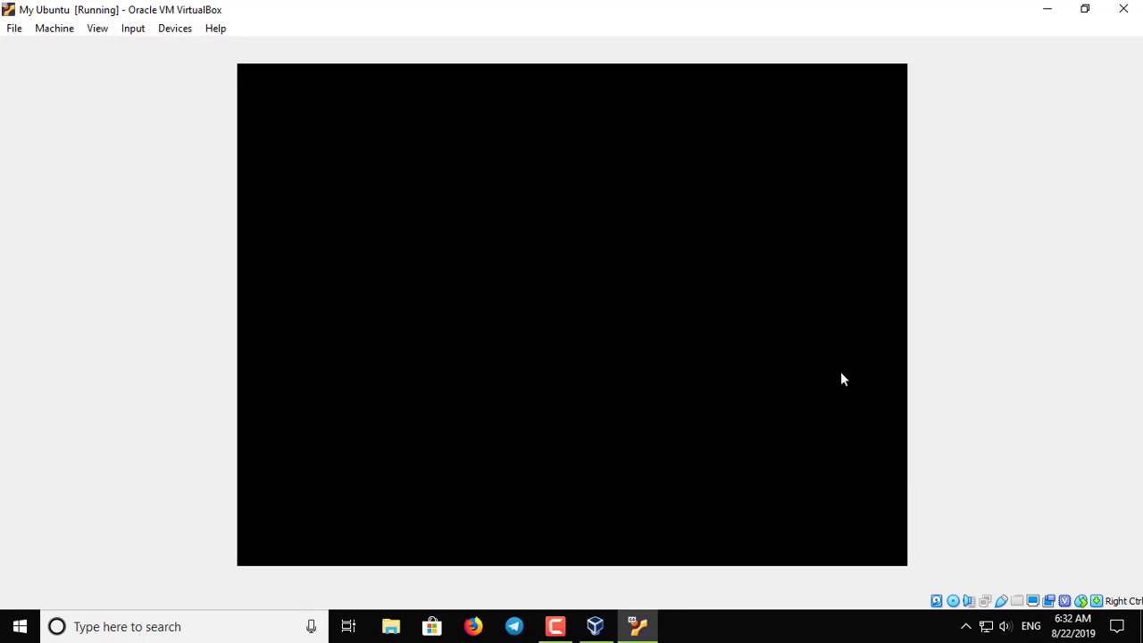
{"action": "key", "text": "Control_R+r"}
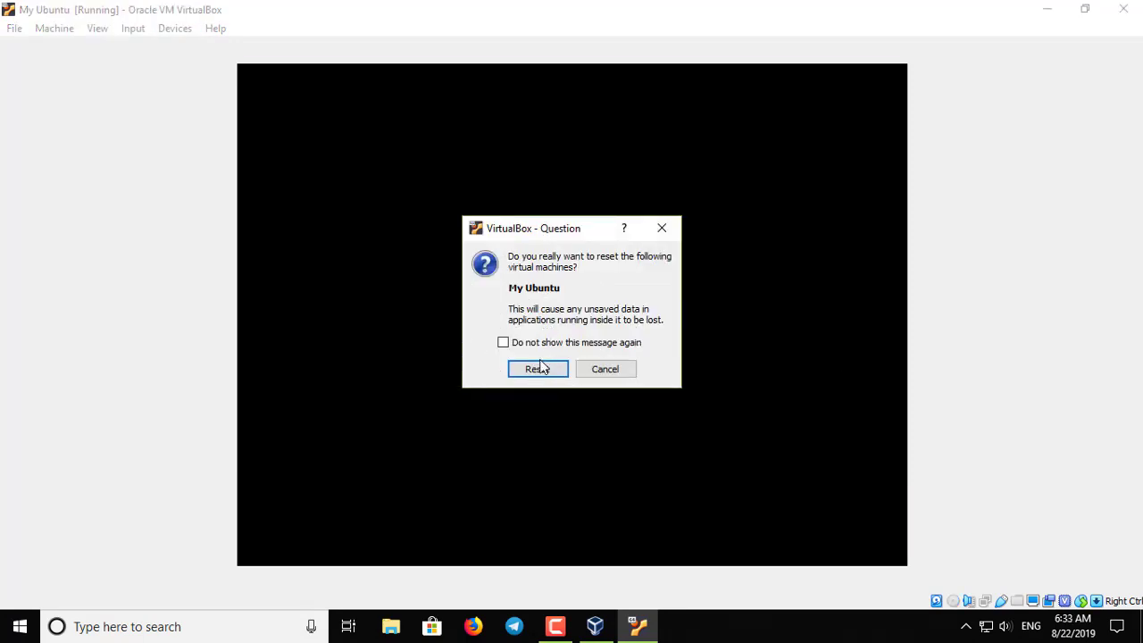
{"action": "left_click", "coordinate": [540, 368]}
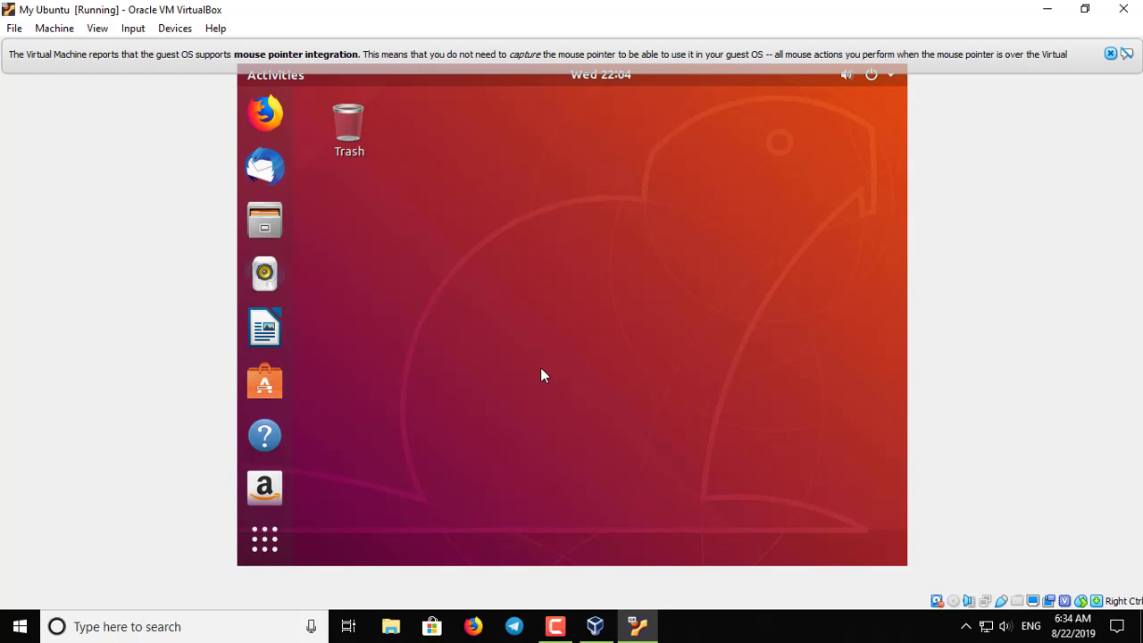
- Launch Firefox, look through all installed Ubuntu applications, and open Files
{"action": "left_click", "coordinate": [249, 112]}
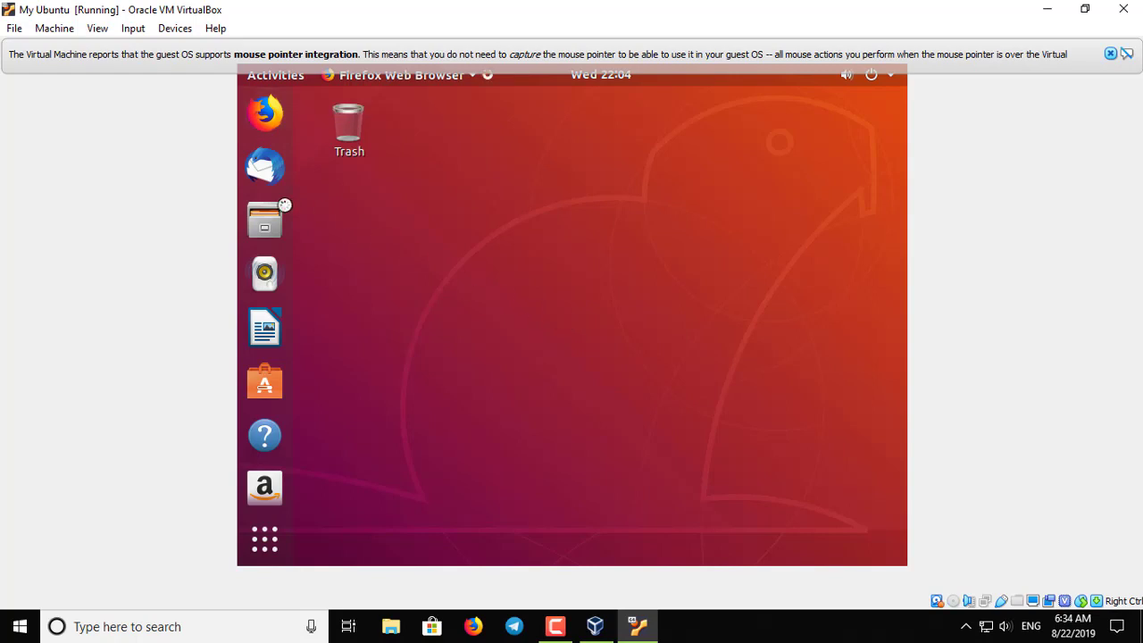
{"action": "left_click", "coordinate": [291, 533]}
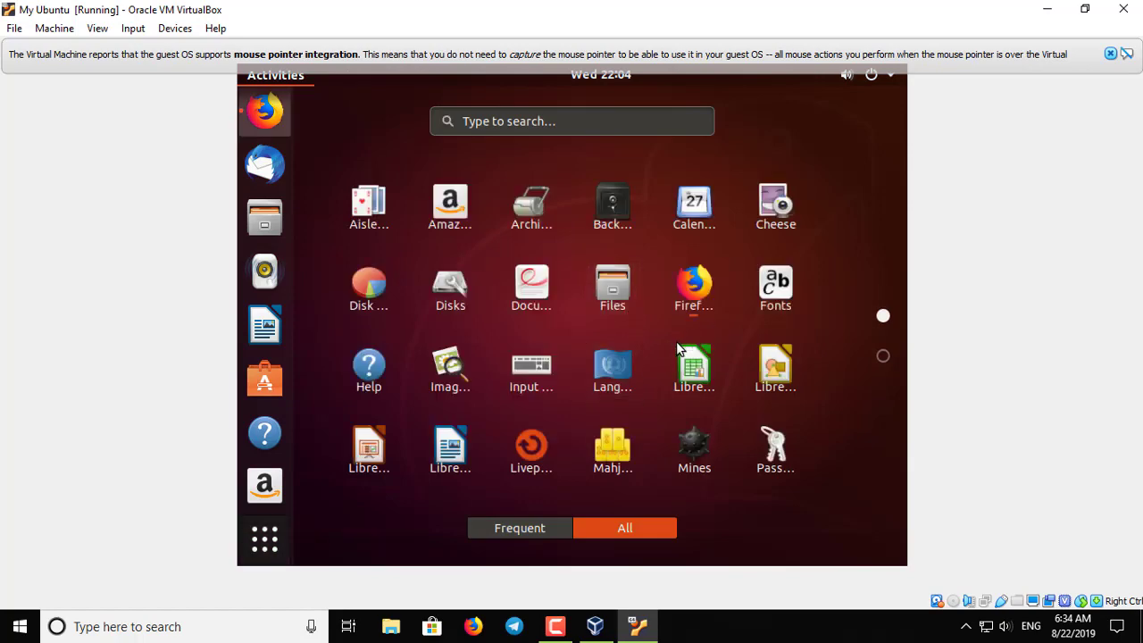
{"action": "scroll", "coordinate": [677, 348], "scroll_direction": "down", "scroll_amount": 1}
{"action": "scroll", "coordinate": [454, 401], "scroll_direction": "up", "scroll_amount": 1}
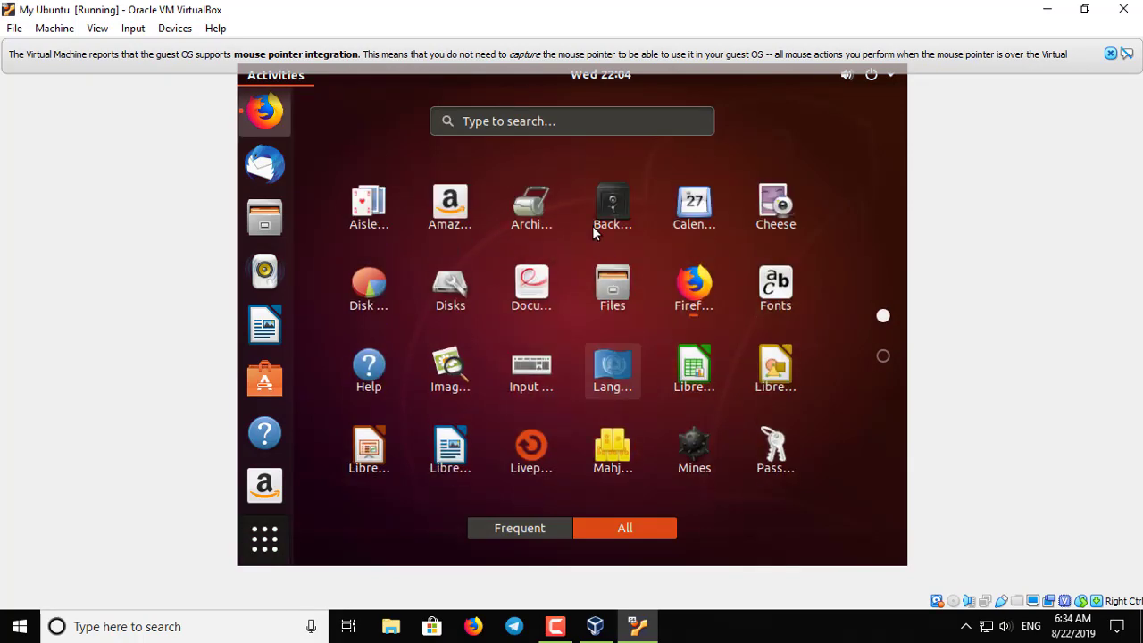
{"action": "left_click", "coordinate": [616, 308]}
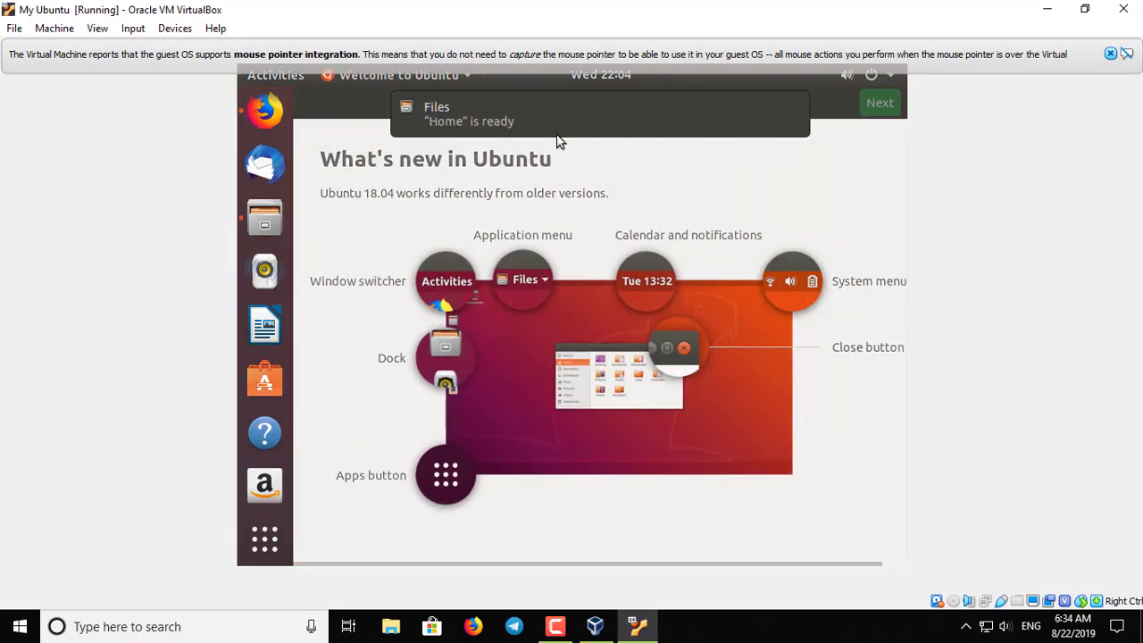
- Insert the Guest Additions CD image into the virtual machine and choose to run its software
{"action": "left_click", "coordinate": [174, 29]}
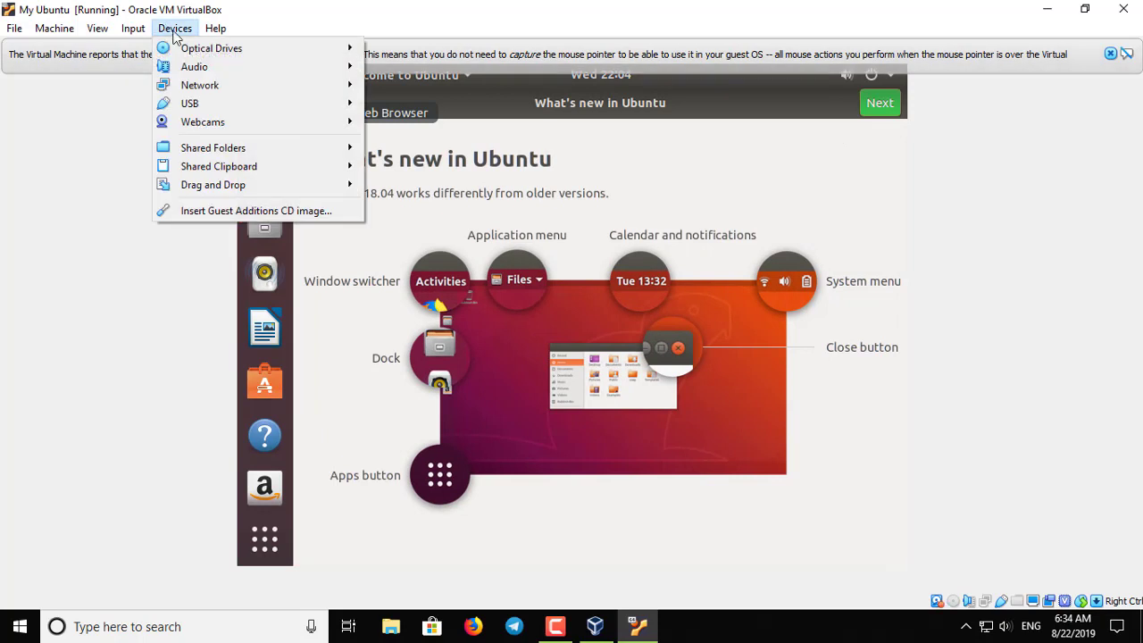
{"action": "left_click", "coordinate": [223, 213]}
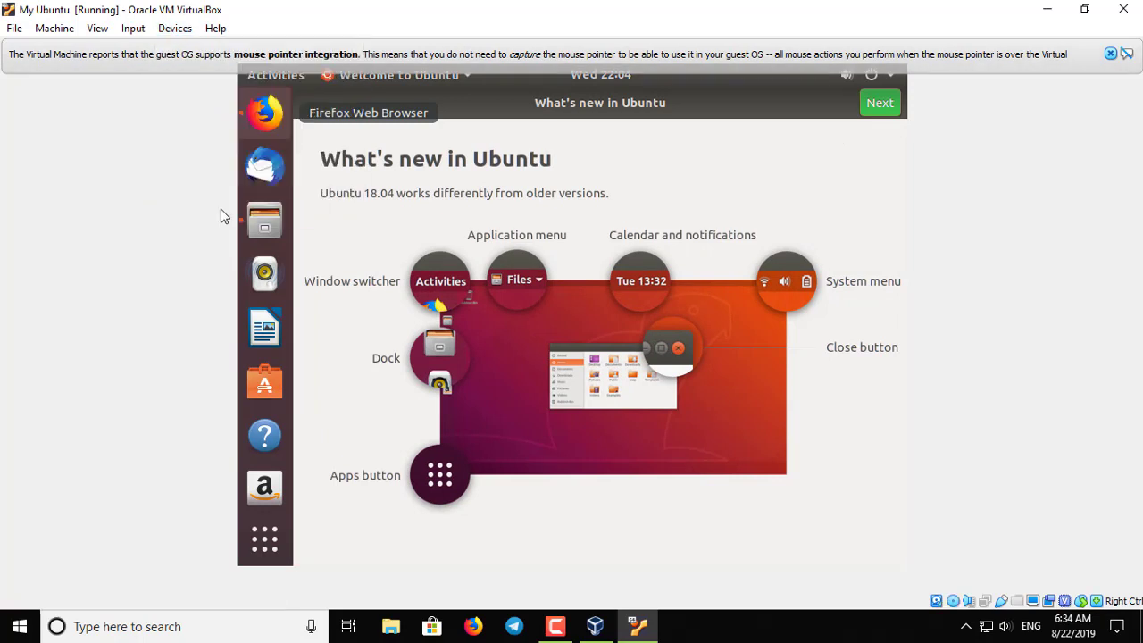
{"action": "left_click", "coordinate": [171, 29]}
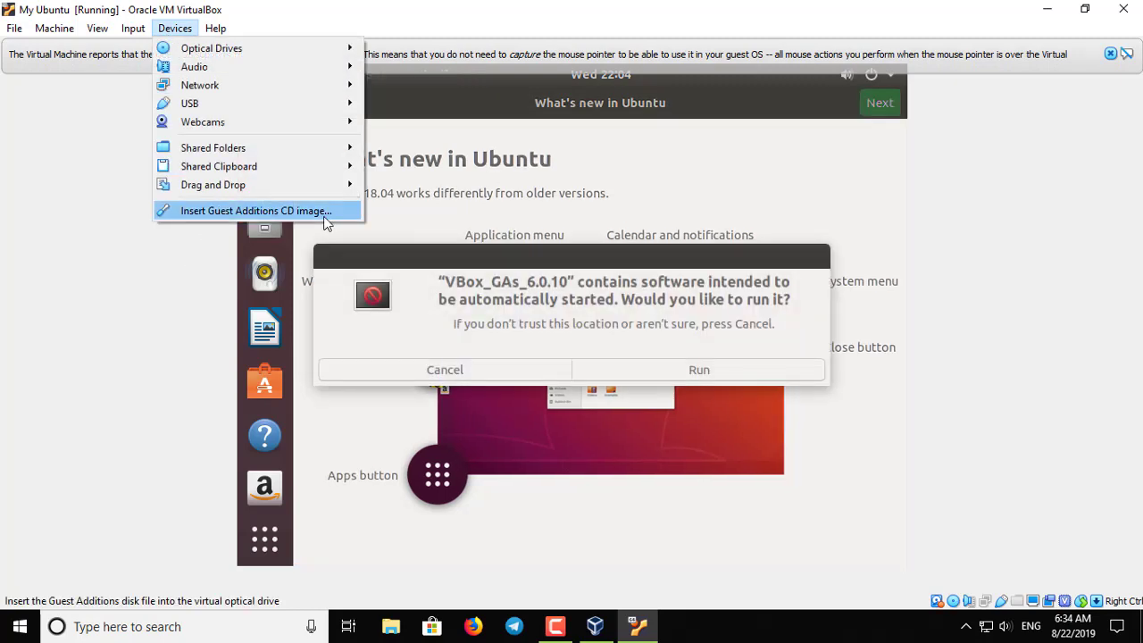
{"action": "left_click", "coordinate": [502, 280]}
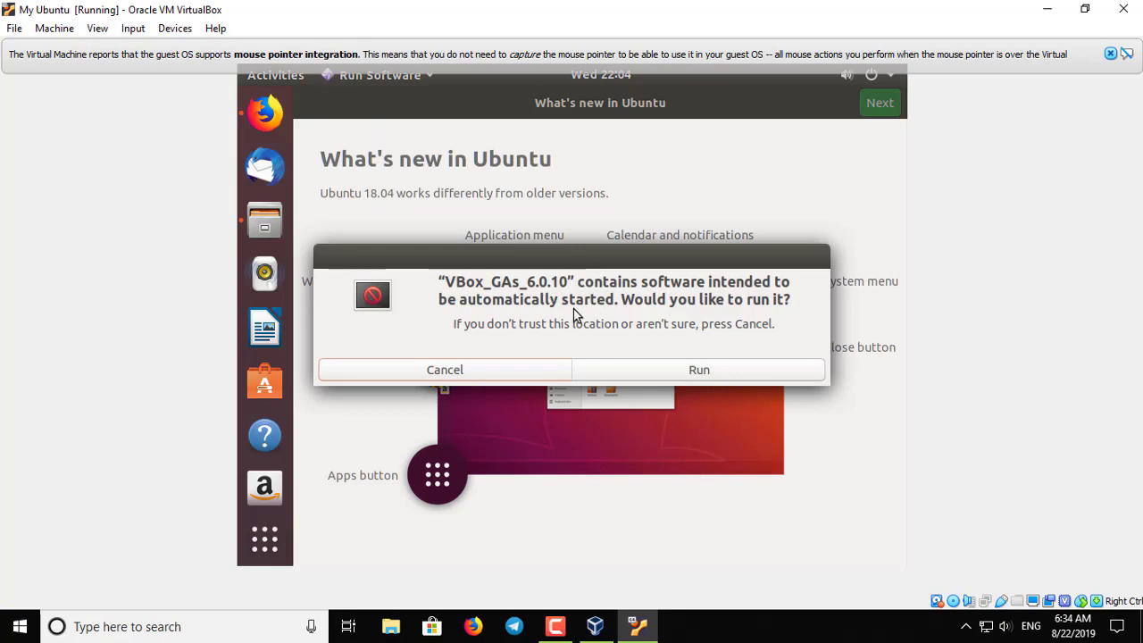
{"action": "left_click", "coordinate": [684, 375]}
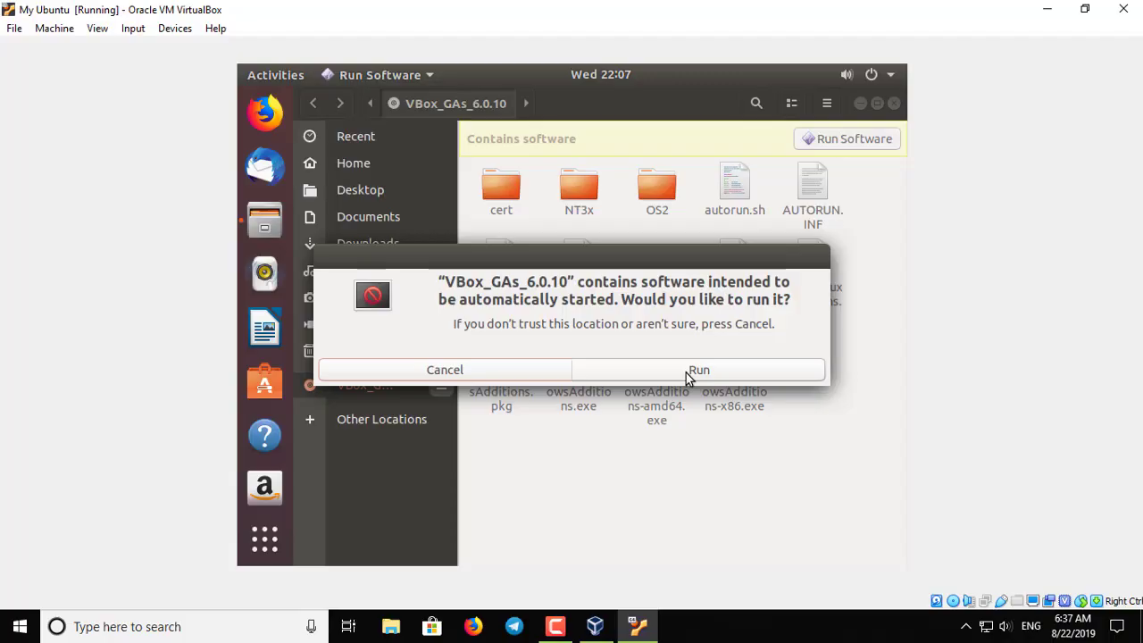
- Run the VBox_GAs_6.0.10 software and authenticate the Guest Additions installation with the account password
{"action": "left_click", "coordinate": [690, 372]}
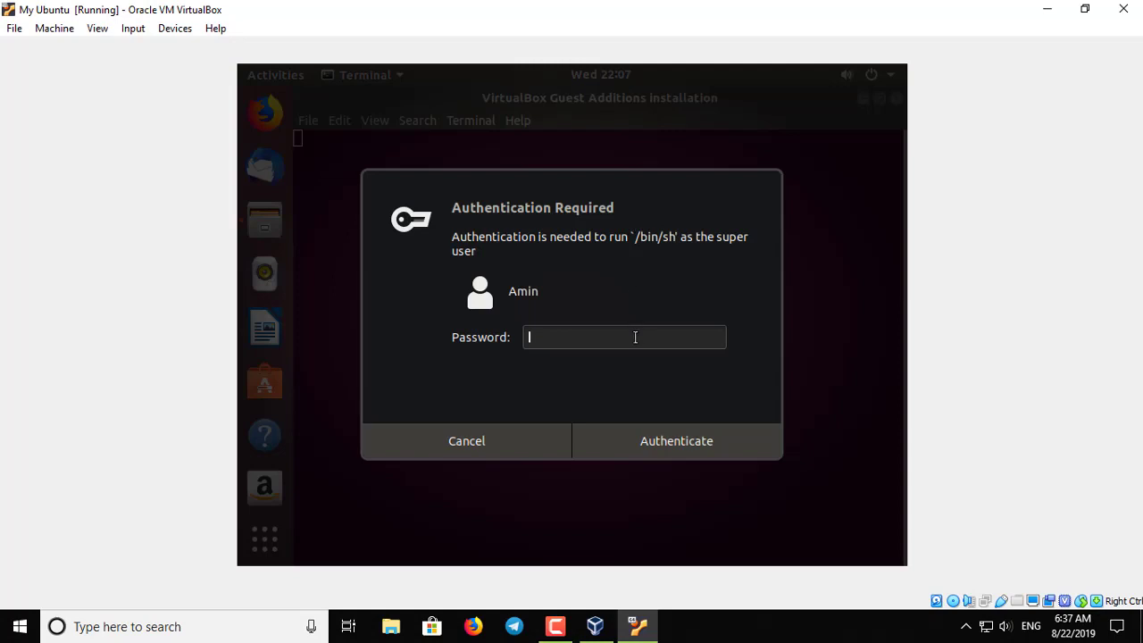
{"action": "type", "text": "*********"}
{"action": "key", "text": "Return"}
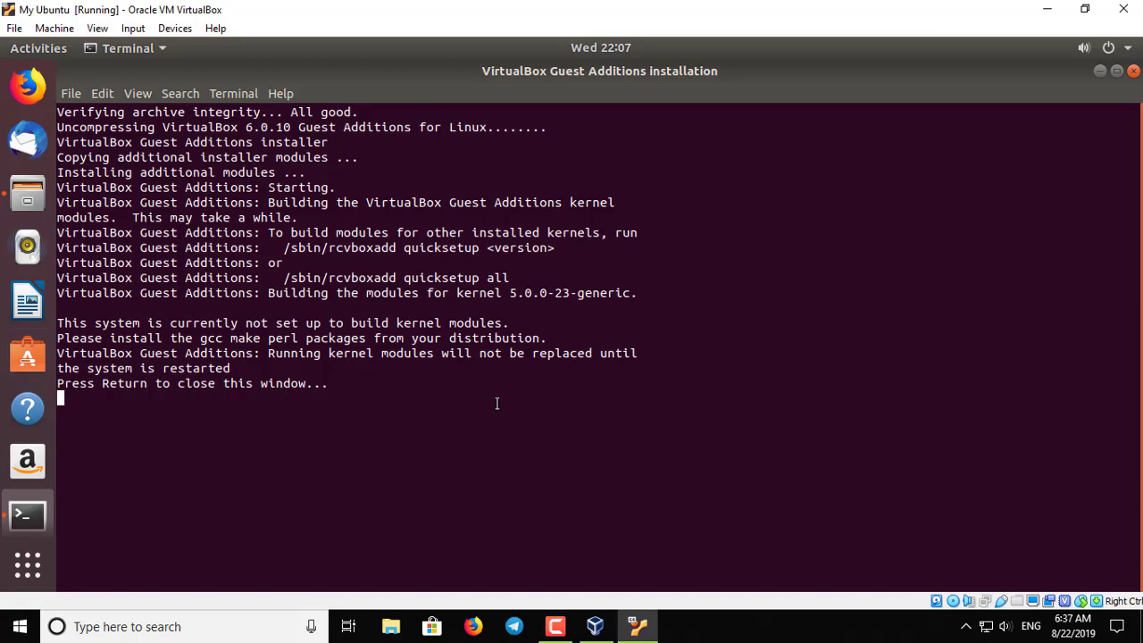
- Close the Guest Additions installation terminal and the Files window, and deselect the VBox_GAs_6.0.10 disc on the desktop
{"action": "key", "text": "Return"}
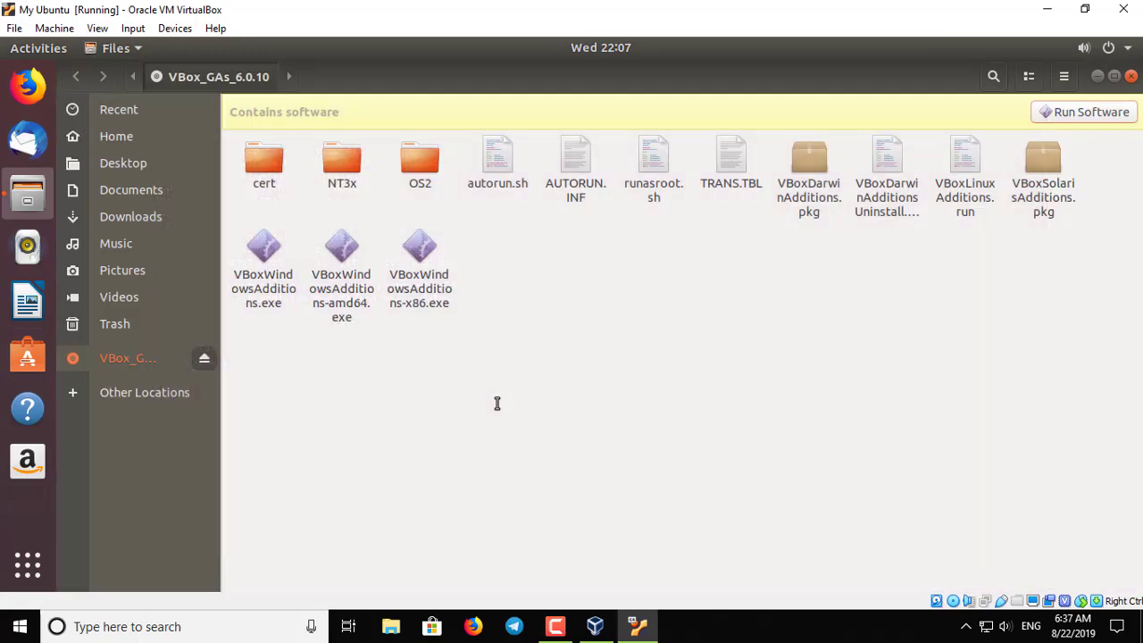
{"action": "left_click", "coordinate": [1130, 77]}
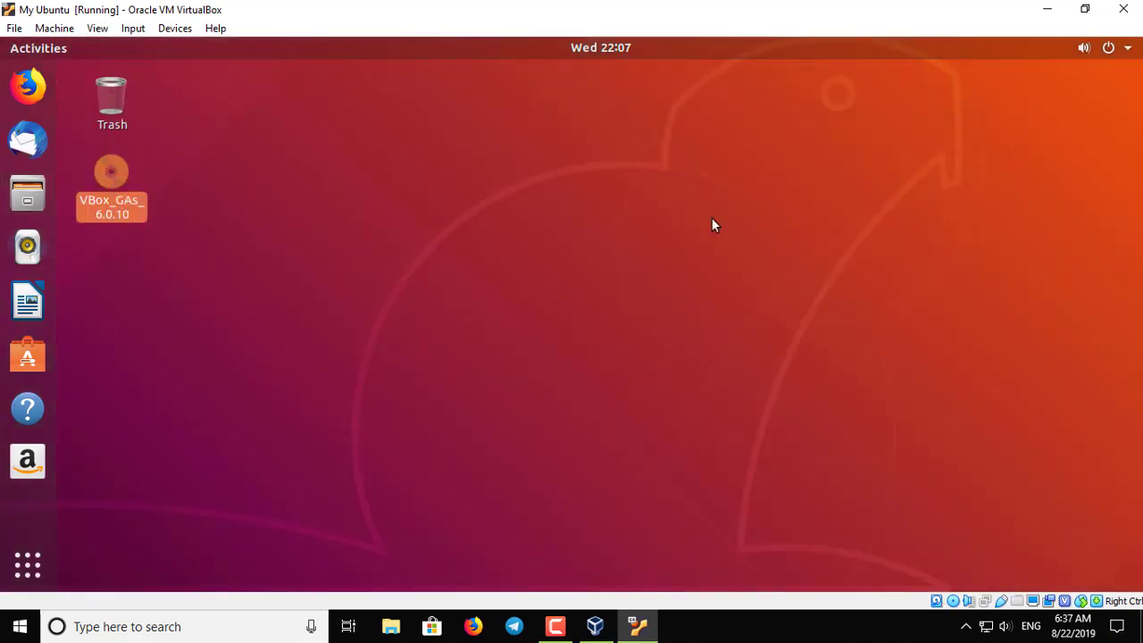
{"action": "left_click", "coordinate": [529, 182]}
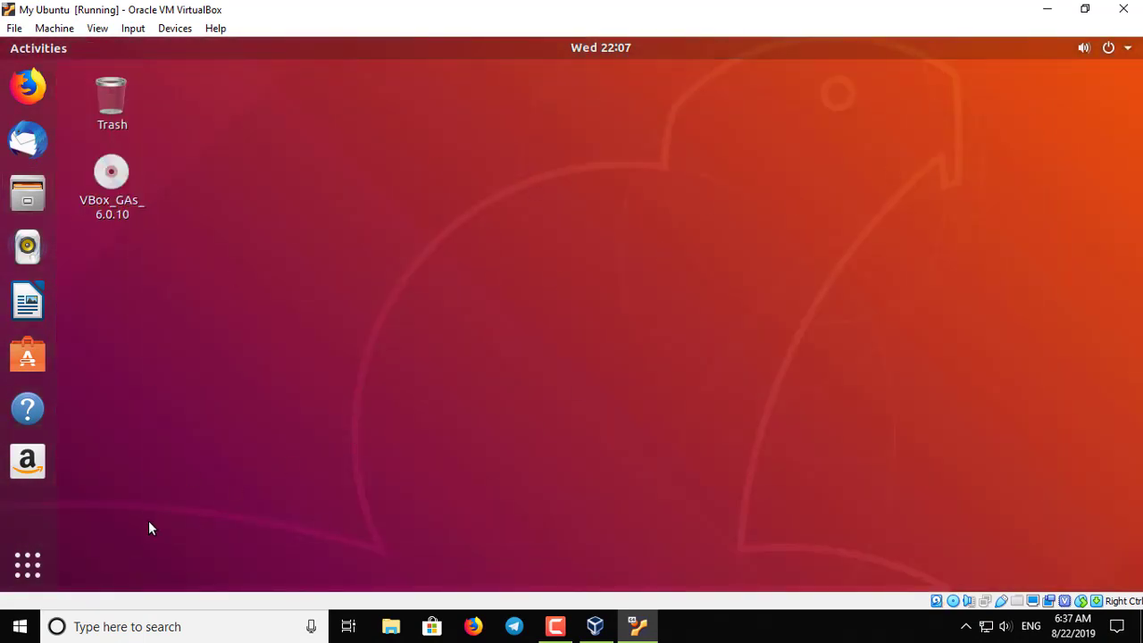